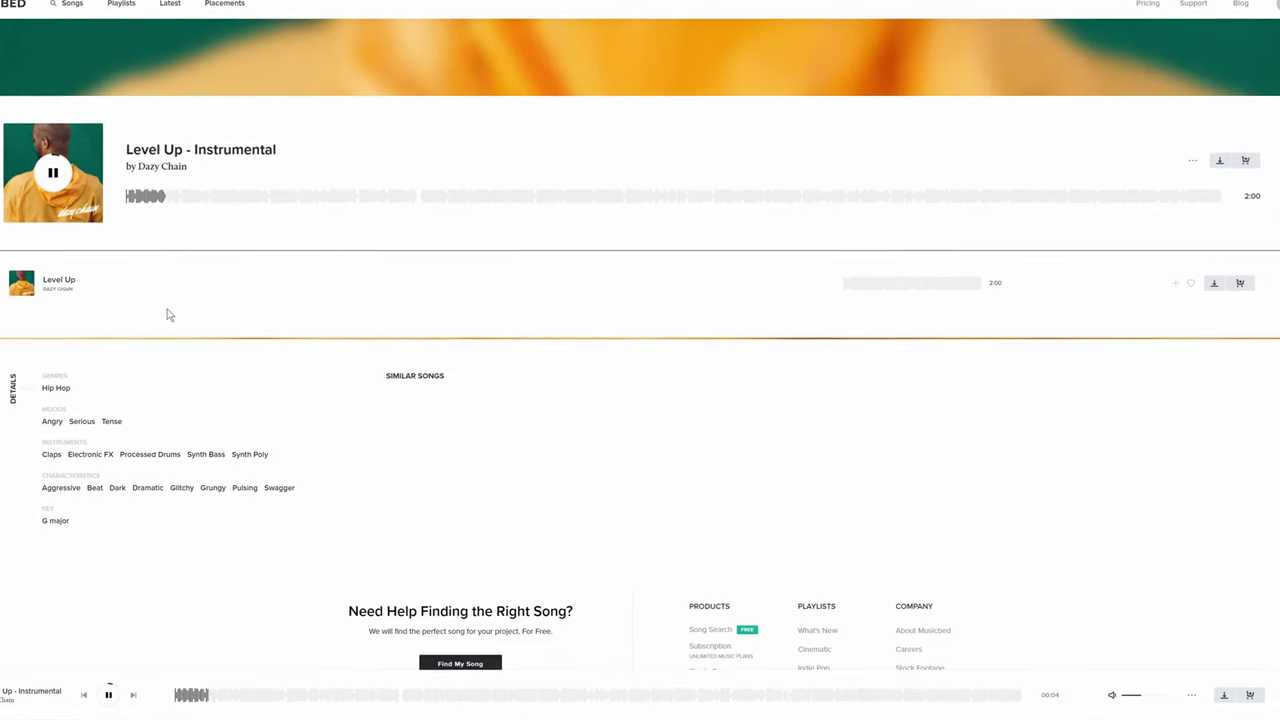
Open the Level Up track's download format choices in Musicbed (WAV, AIFF, MP3)
left_click(1216, 282)
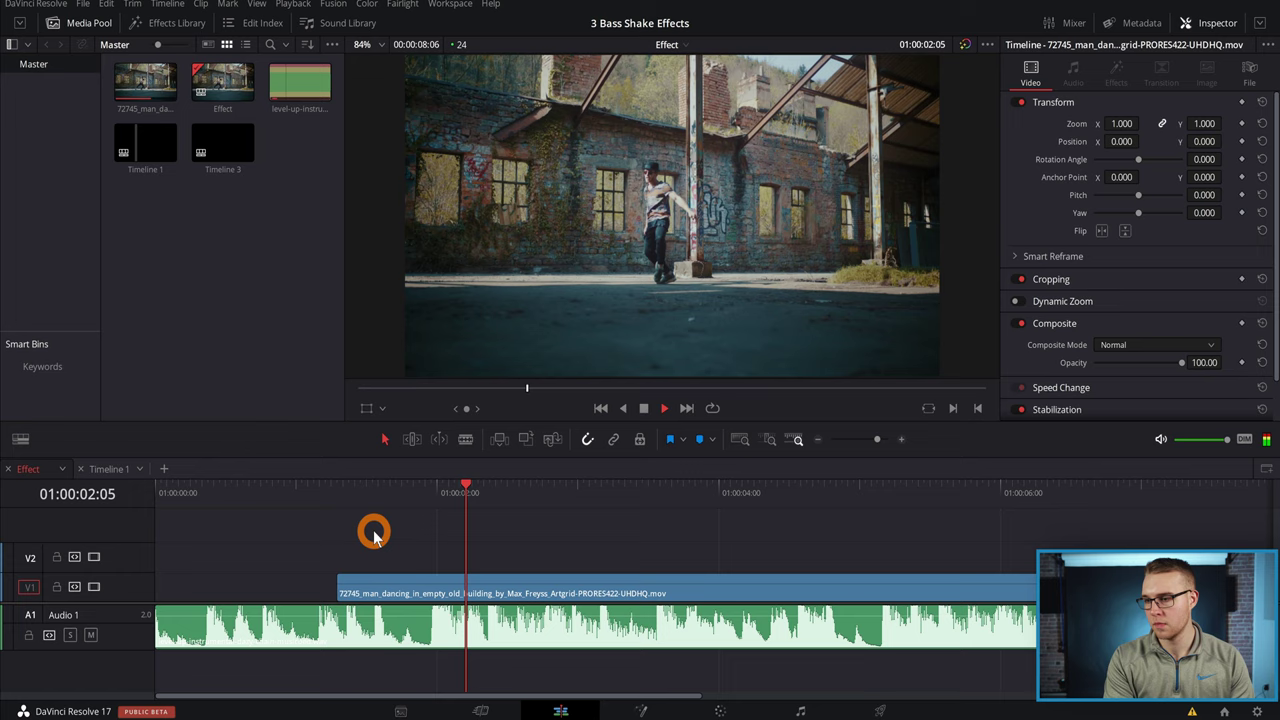
Drop markers on the bass hits while the timeline plays, then stop playback
key("m")
key("m")
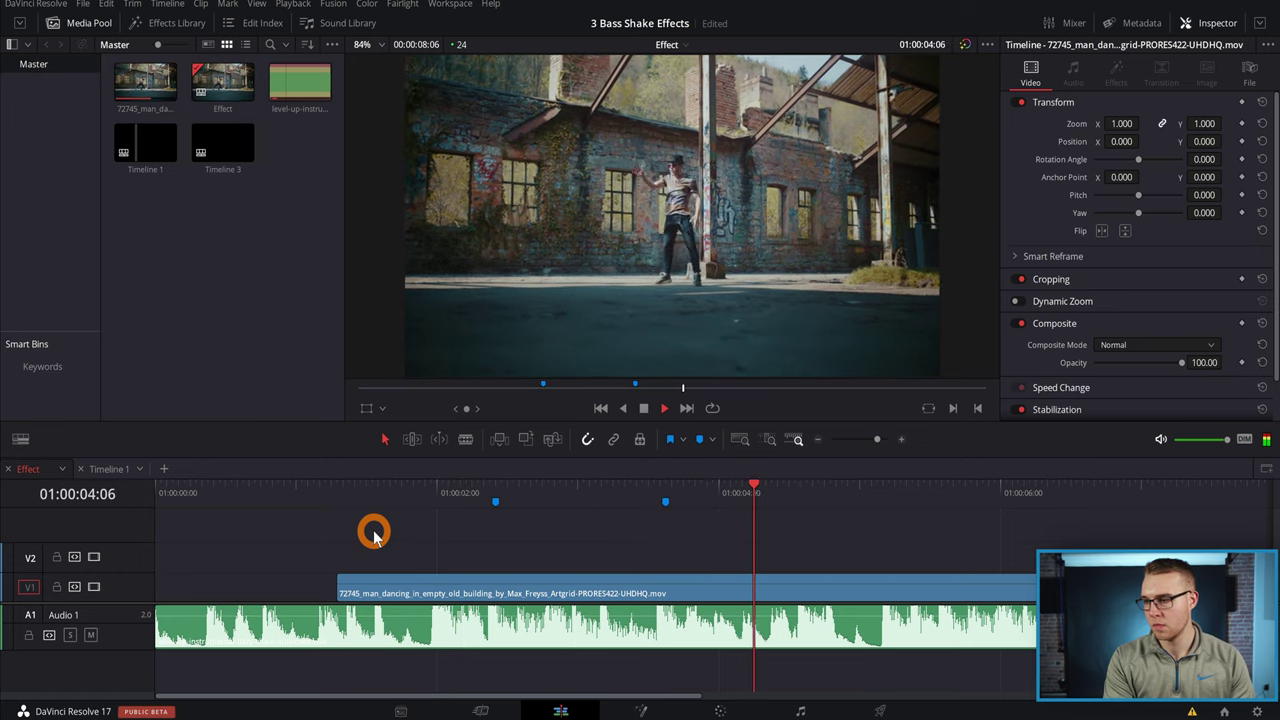
key("m")
key("m")
key("m")
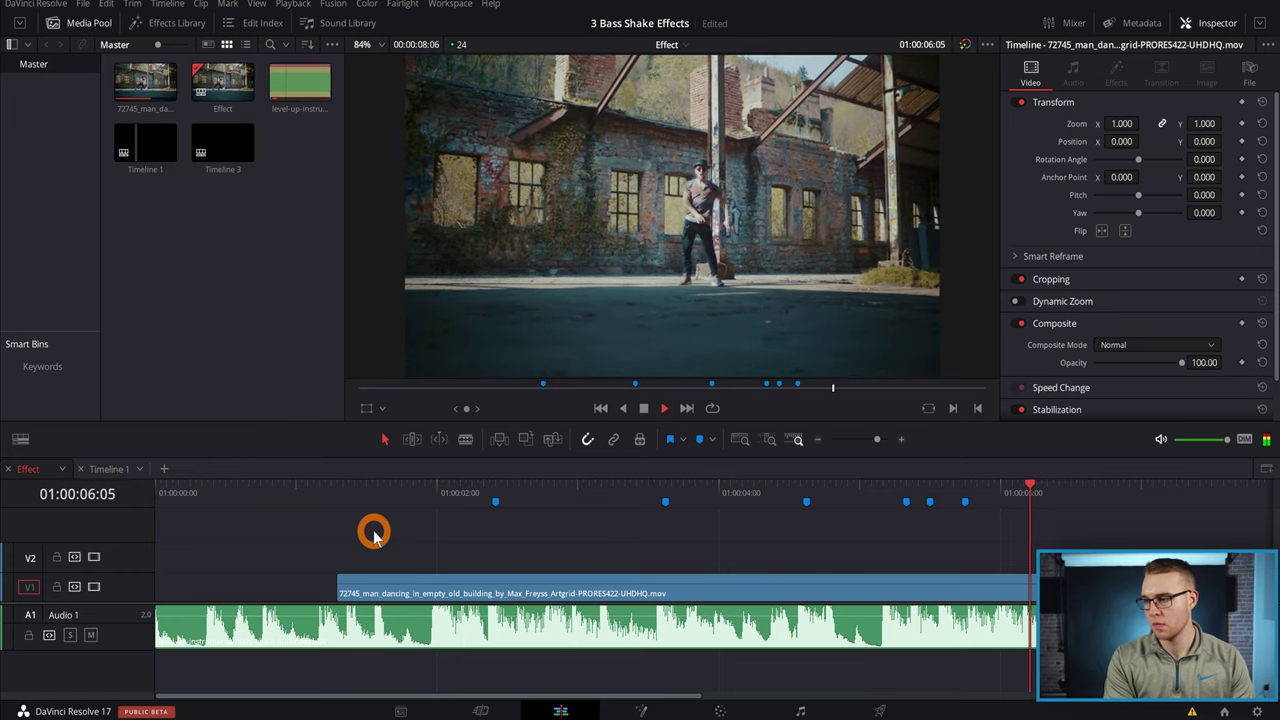
left_click(942, 493)
Nudge Markers 6 and 5 on the ruler to line up with their bass hits
left_click_drag(962, 502, 908, 504)
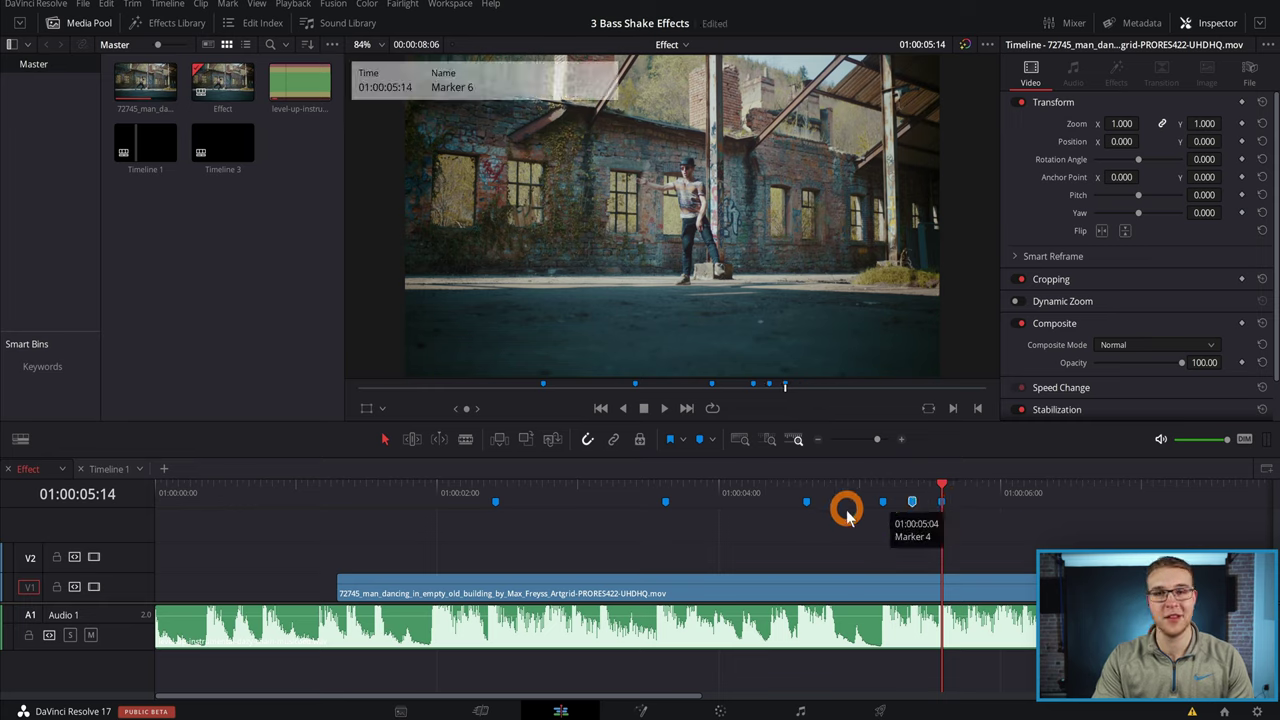
left_click_drag(806, 502, 794, 500)
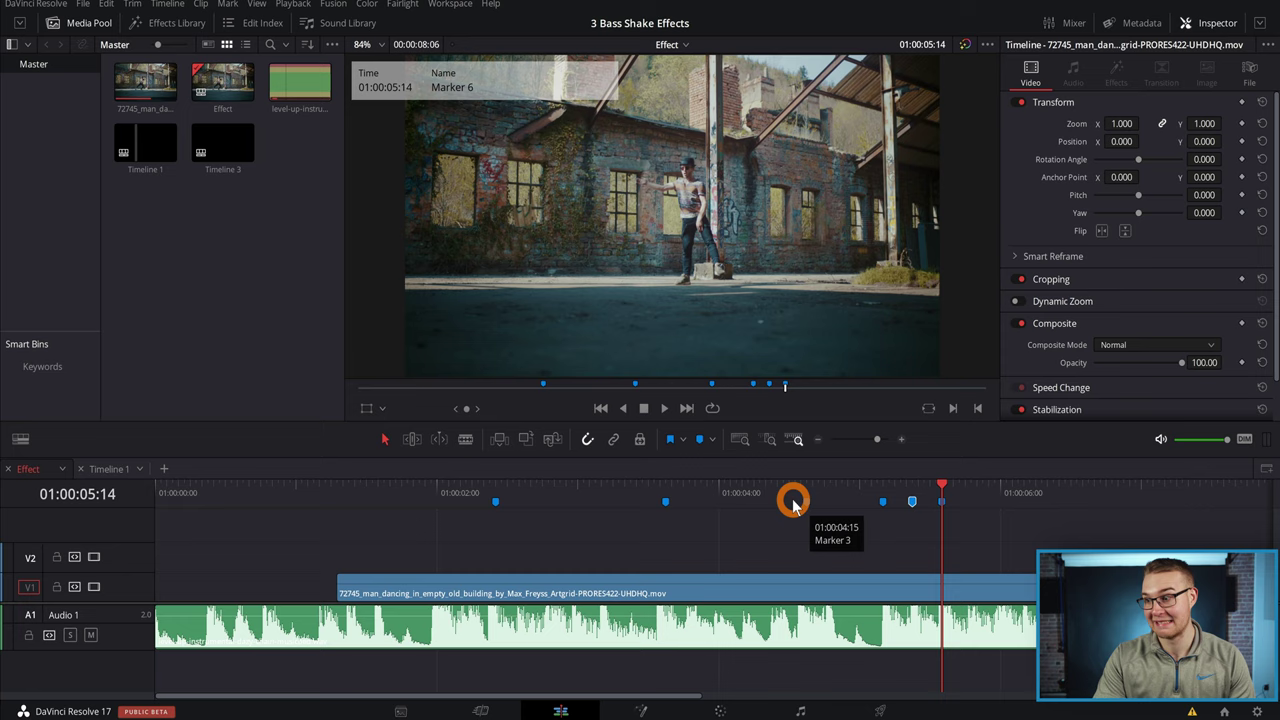
left_click(794, 500)
left_click(497, 558)
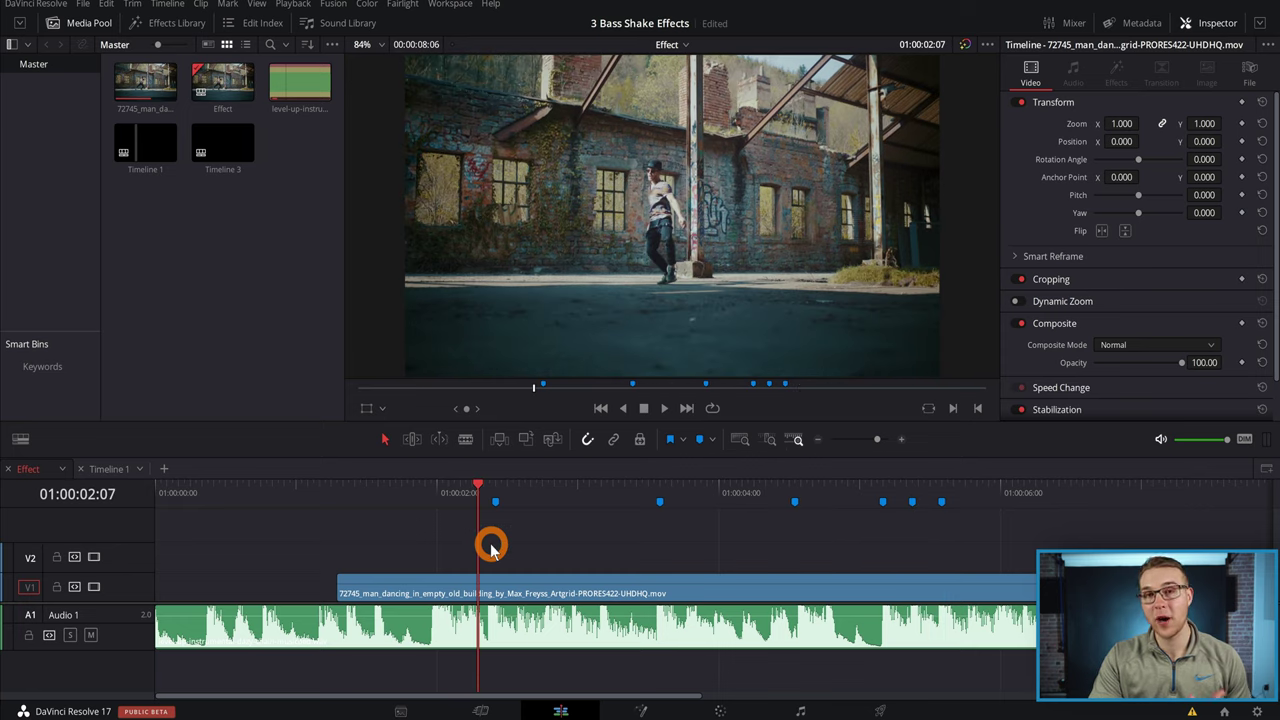
Place an Adjustment Clip from the Toolbox effects onto track V2
left_click(178, 23)
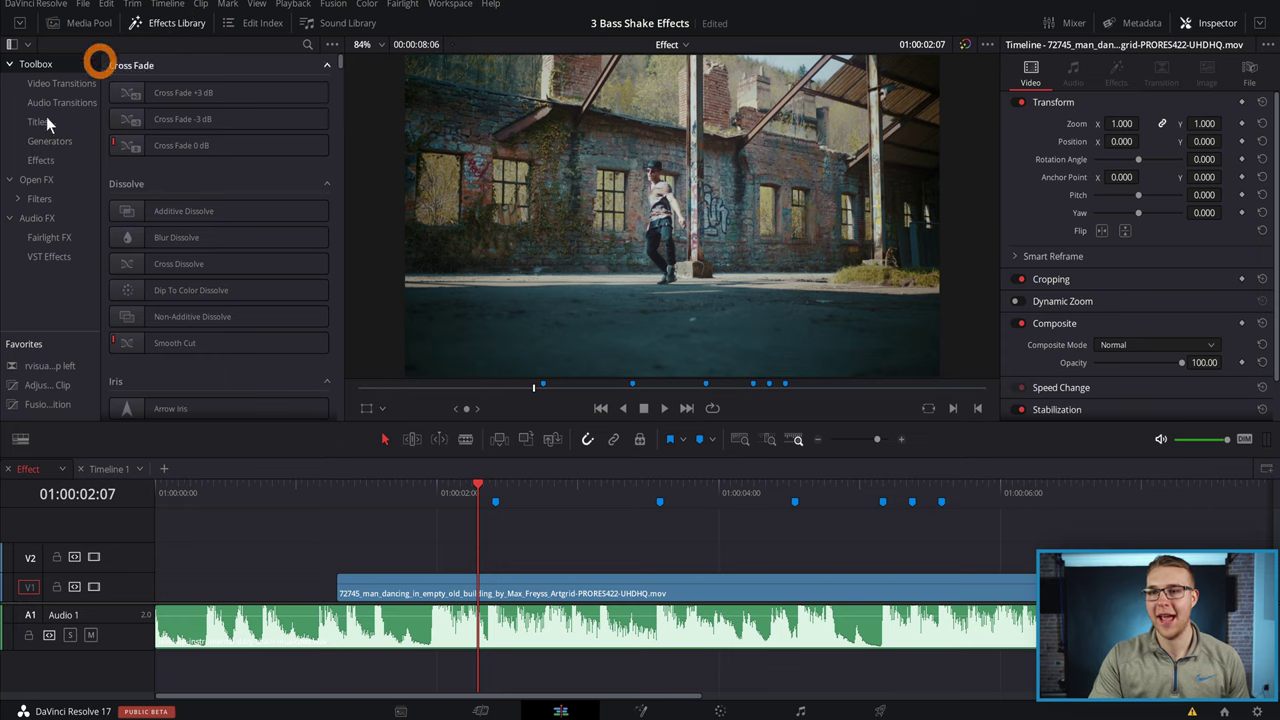
left_click(44, 159)
mouse_move(165, 95)
left_mouse_down()
mouse_move(200, 177)
mouse_move(429, 526)
mouse_move(486, 565)
left_mouse_up()
Split the adjustment clip at Marker 2, delete the right part, and trim it to Marker 1
left_click(659, 500)
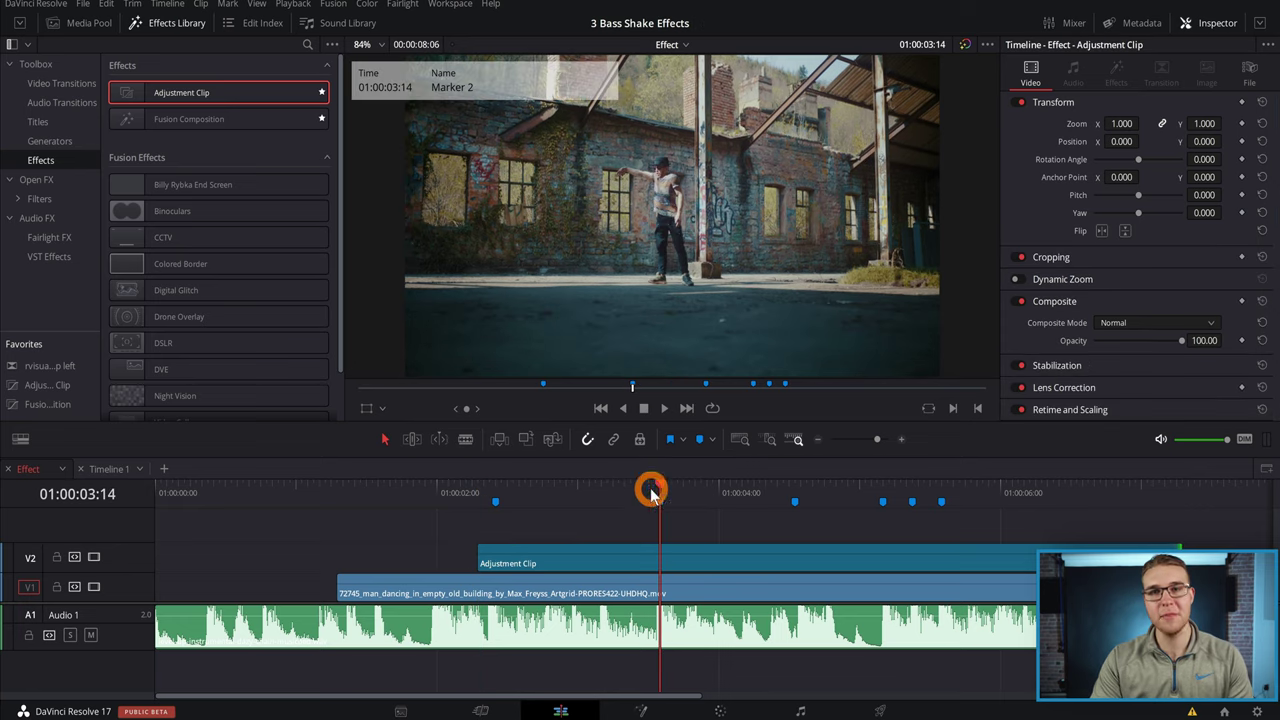
left_click(690, 558)
key("ctrl+b")
left_click(691, 561)
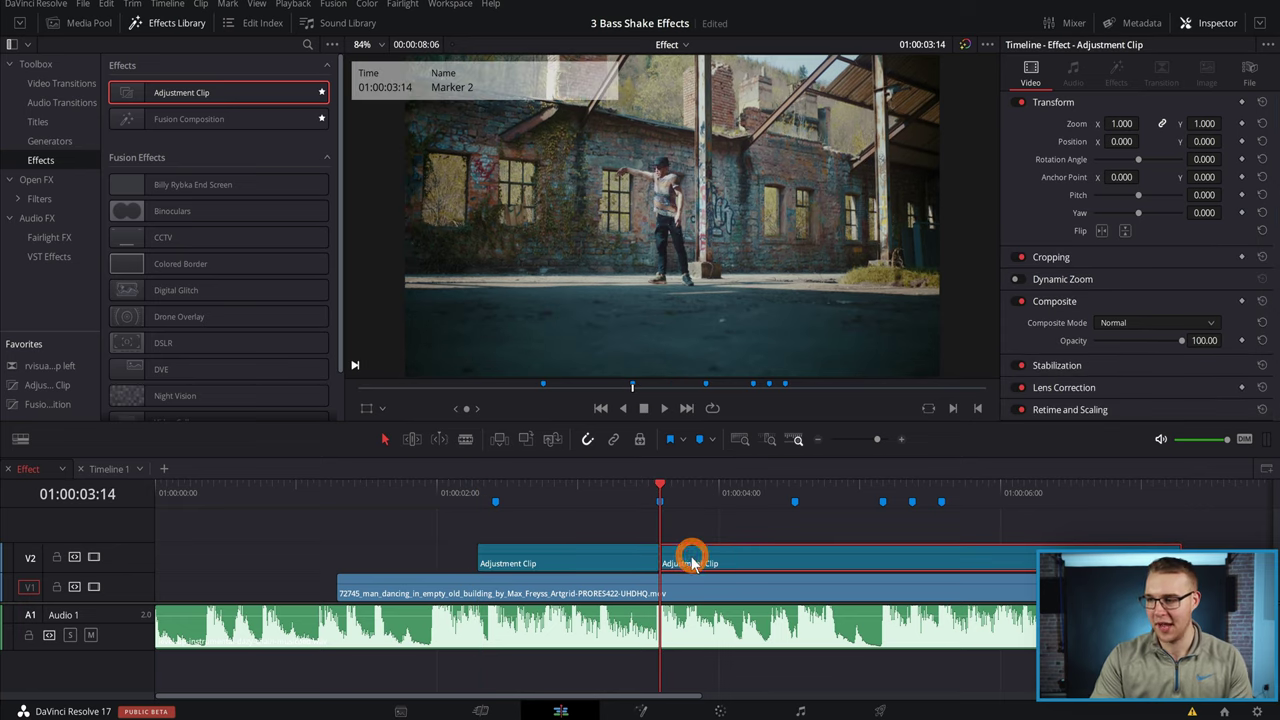
key("Delete")
key("shift+Up")
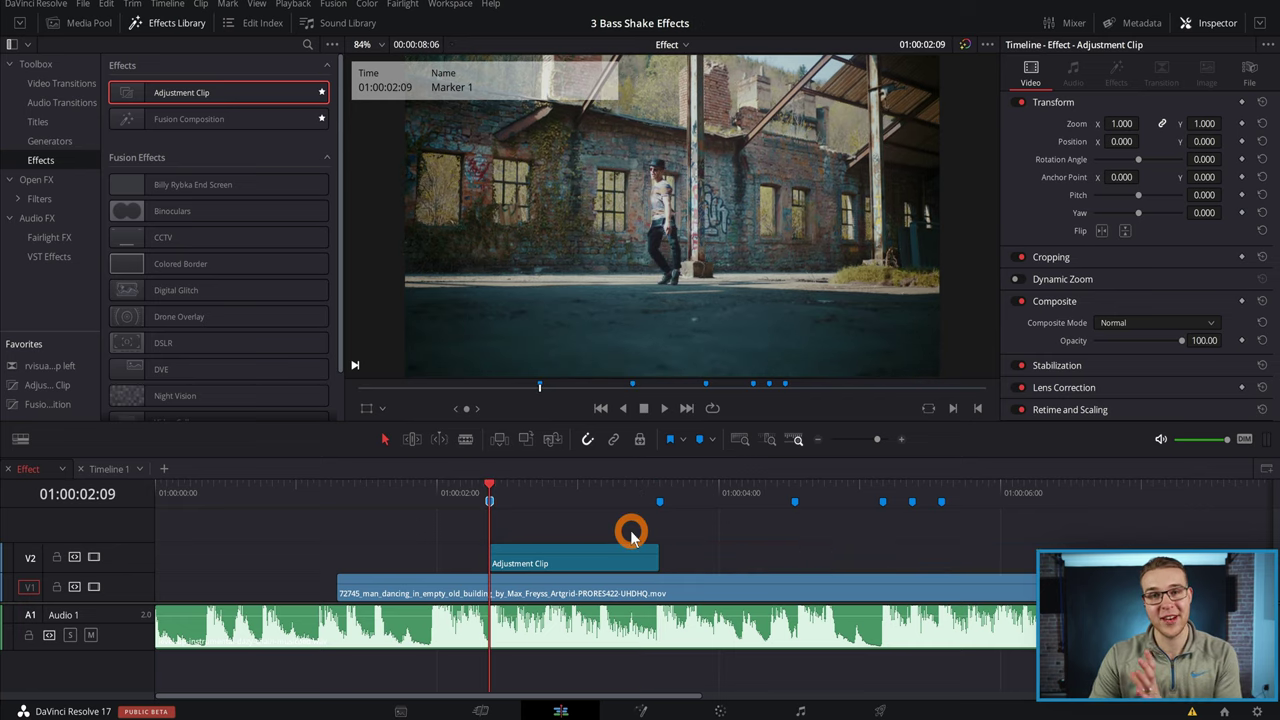
key("Right")
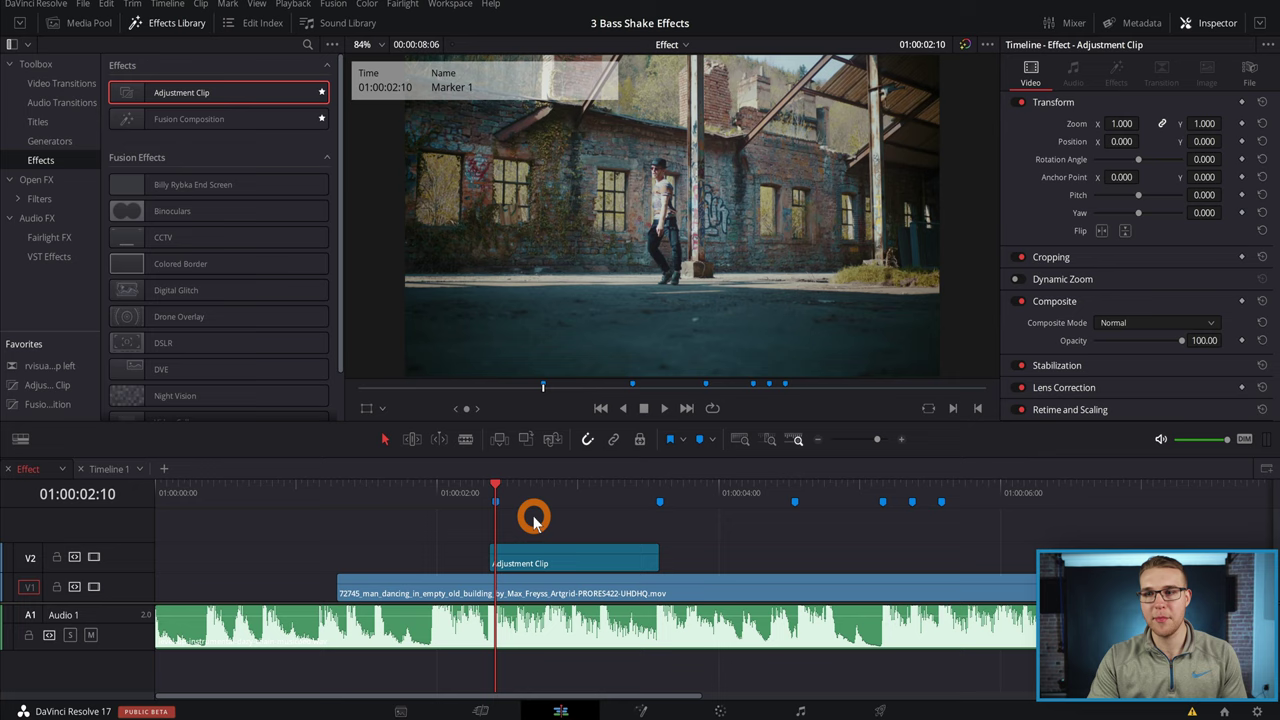
Apply Open FX Zoom Blur to the adjustment clip and show the Open FX Overlay in the viewer
left_click(44, 182)
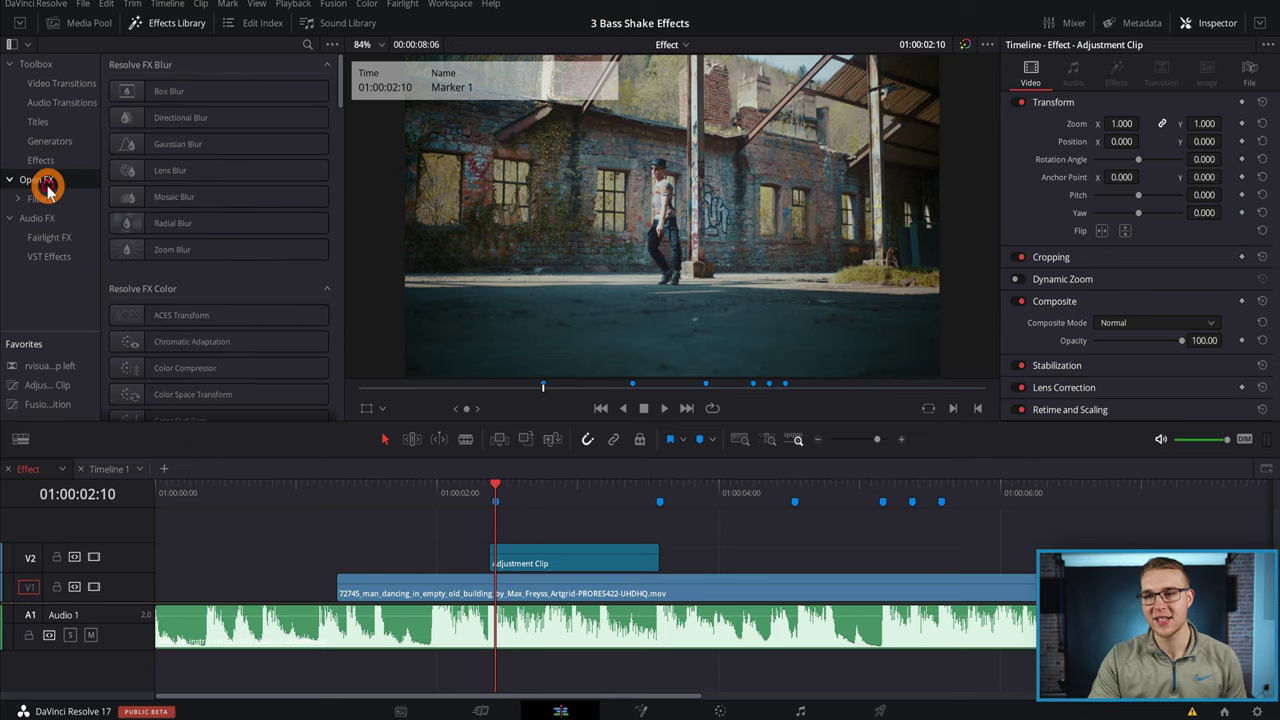
left_click_drag(199, 250, 521, 560)
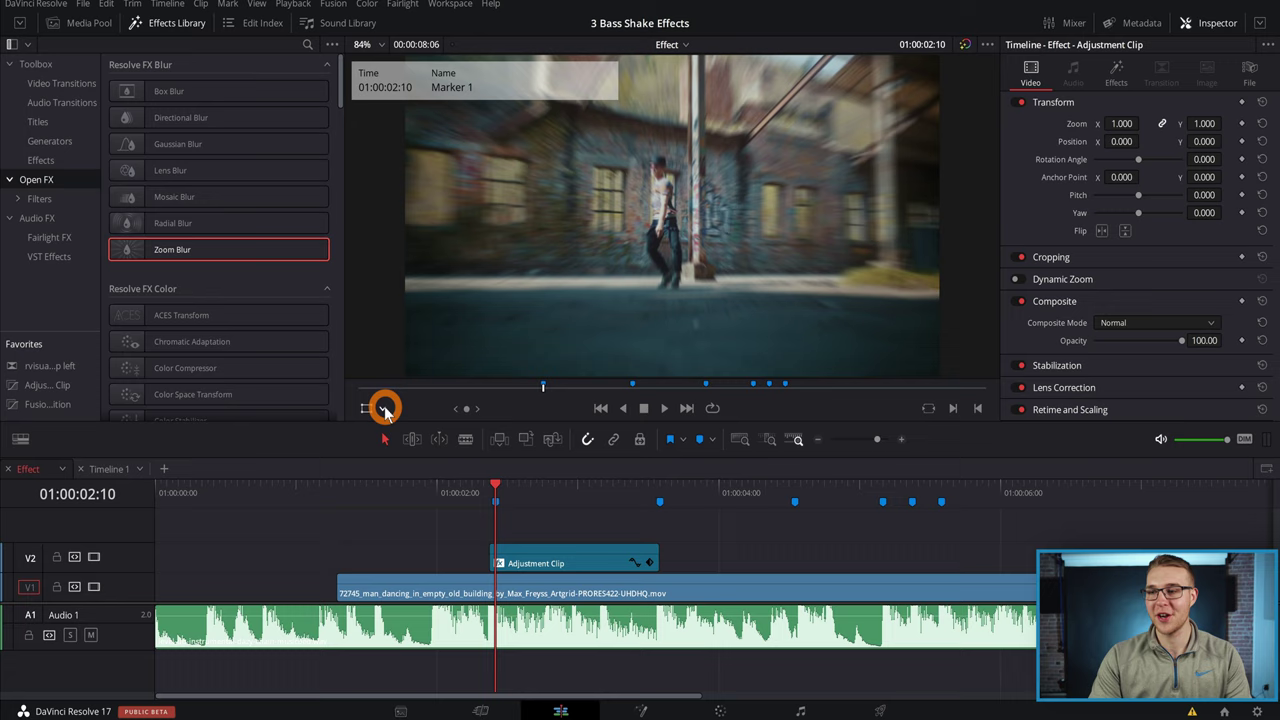
left_click(384, 410)
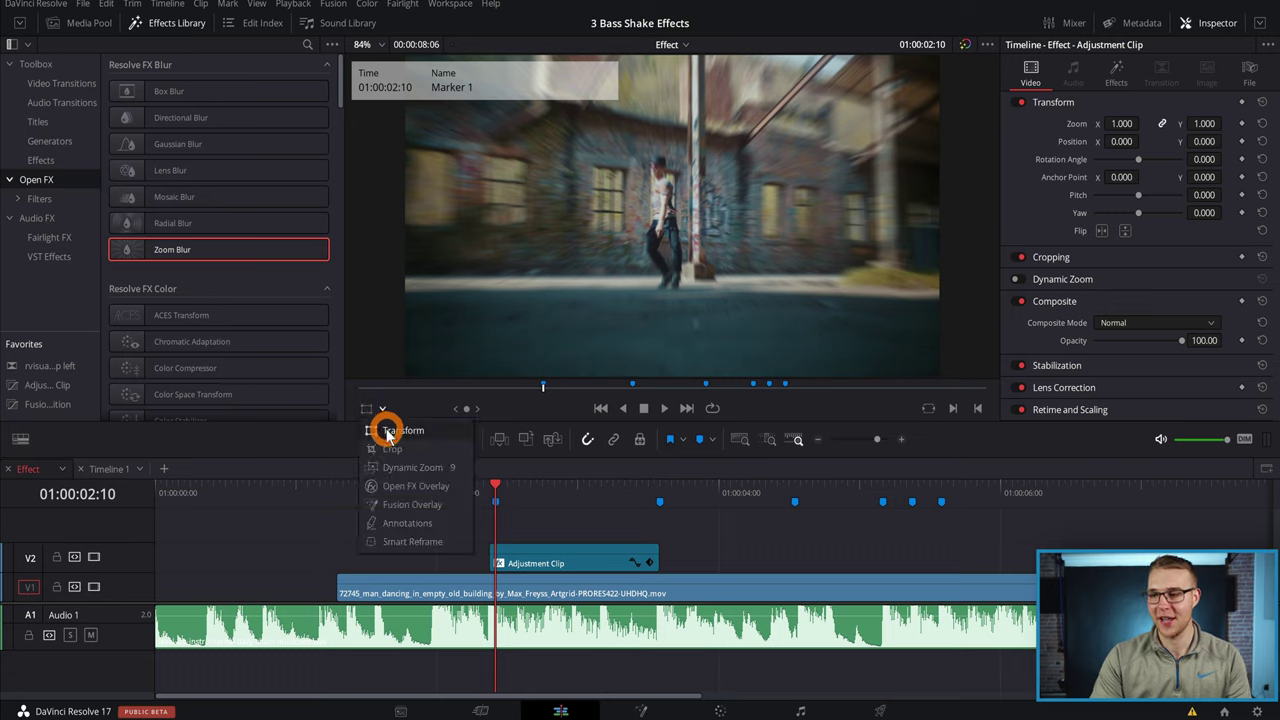
left_click(396, 487)
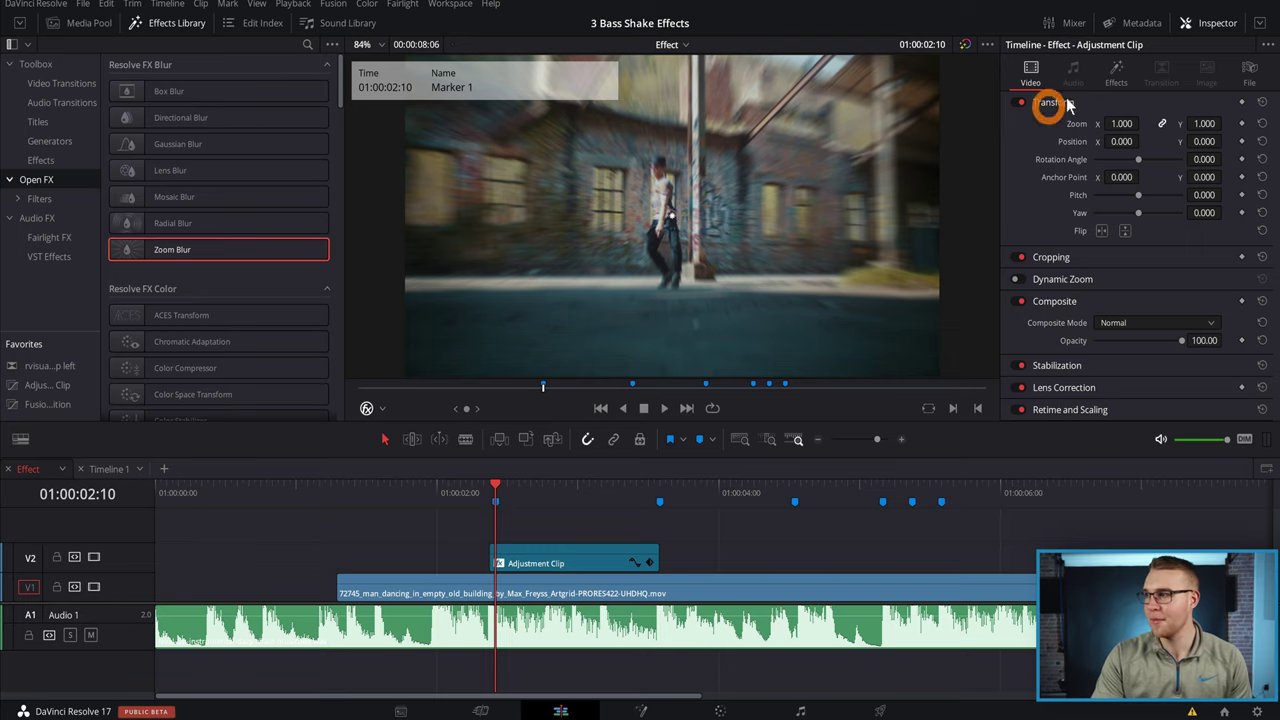
Raise the Zoom Blur's Center Exclusion to 0.120 in the Inspector
left_click(1115, 75)
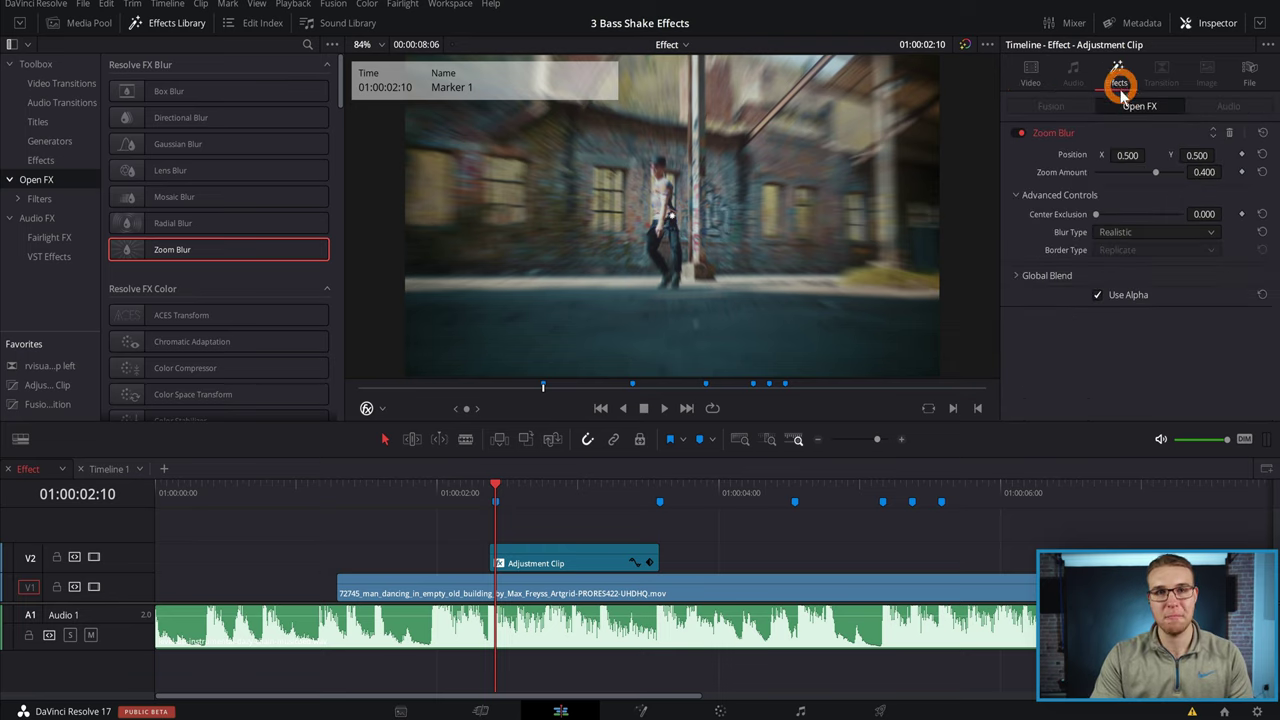
left_click(1122, 116)
left_click(1121, 214)
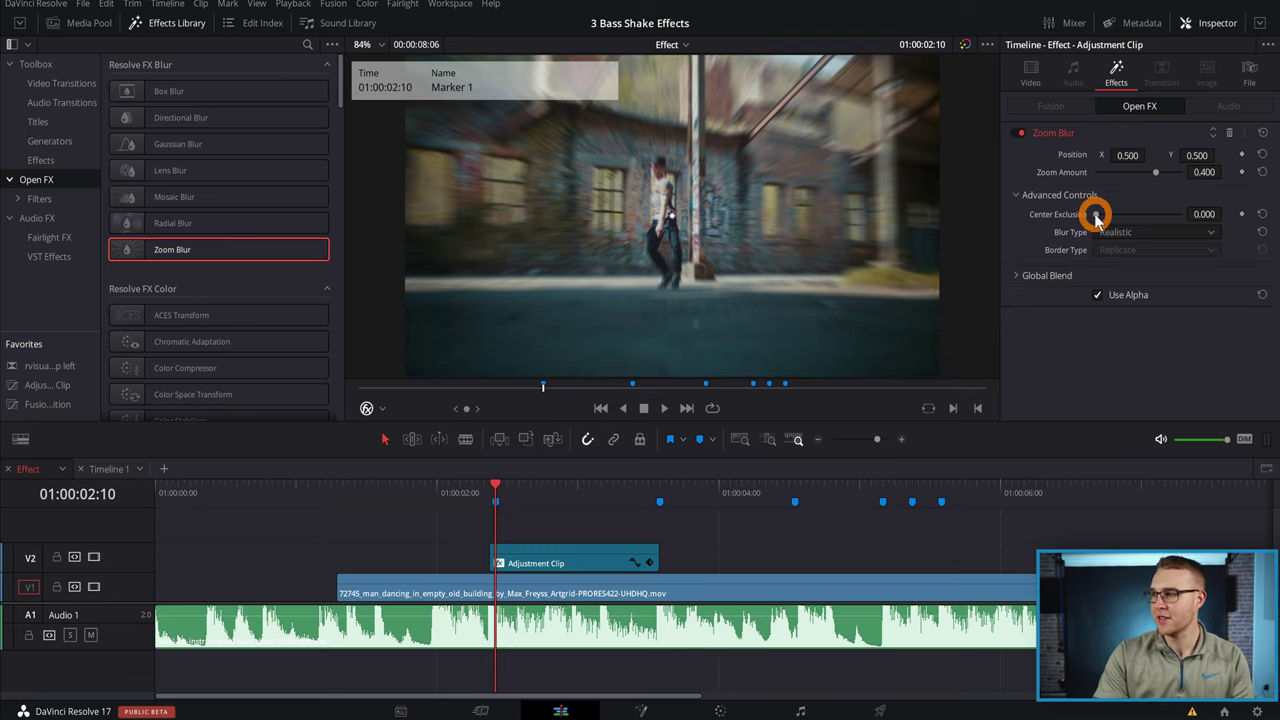
left_click_drag(1104, 216, 1108, 214)
left_click(1208, 214)
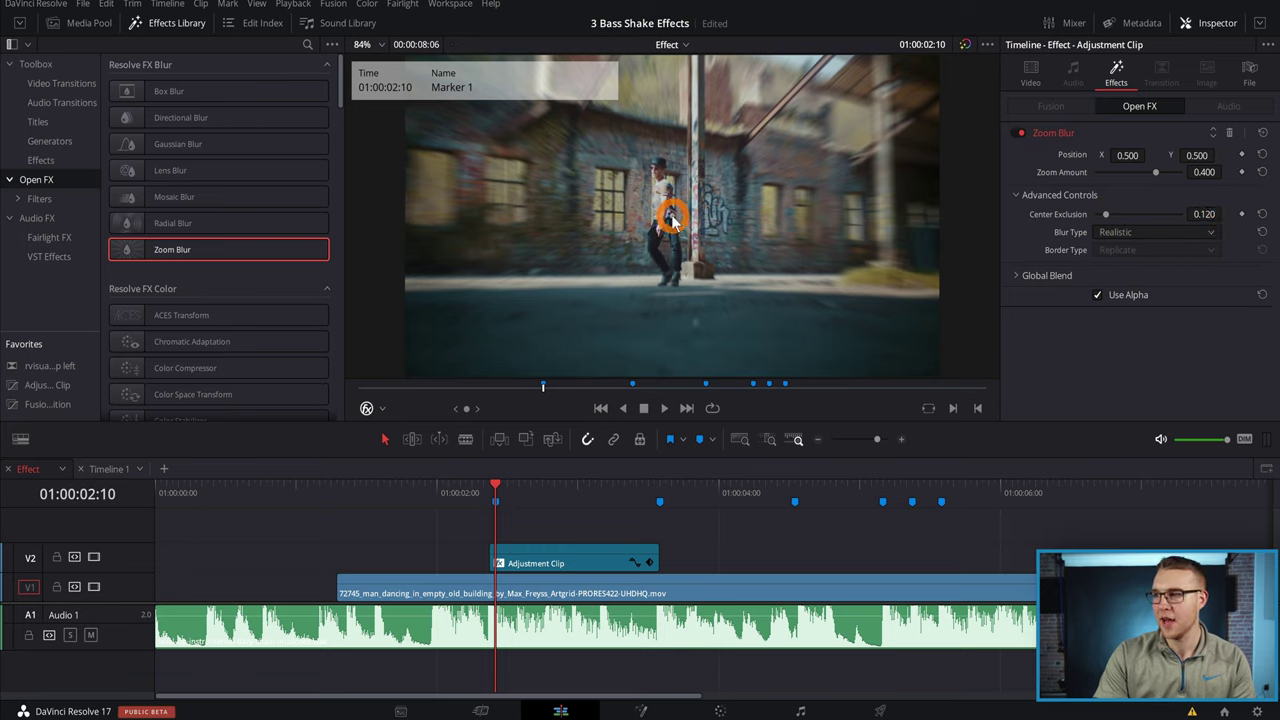
Move the blur centre onto the dancer (0.479, 0.553) and set Zoom Amount to 0.6
mouse_move(667, 204)
left_mouse_down()
mouse_move(661, 183)
mouse_move(665, 198)
left_mouse_up()
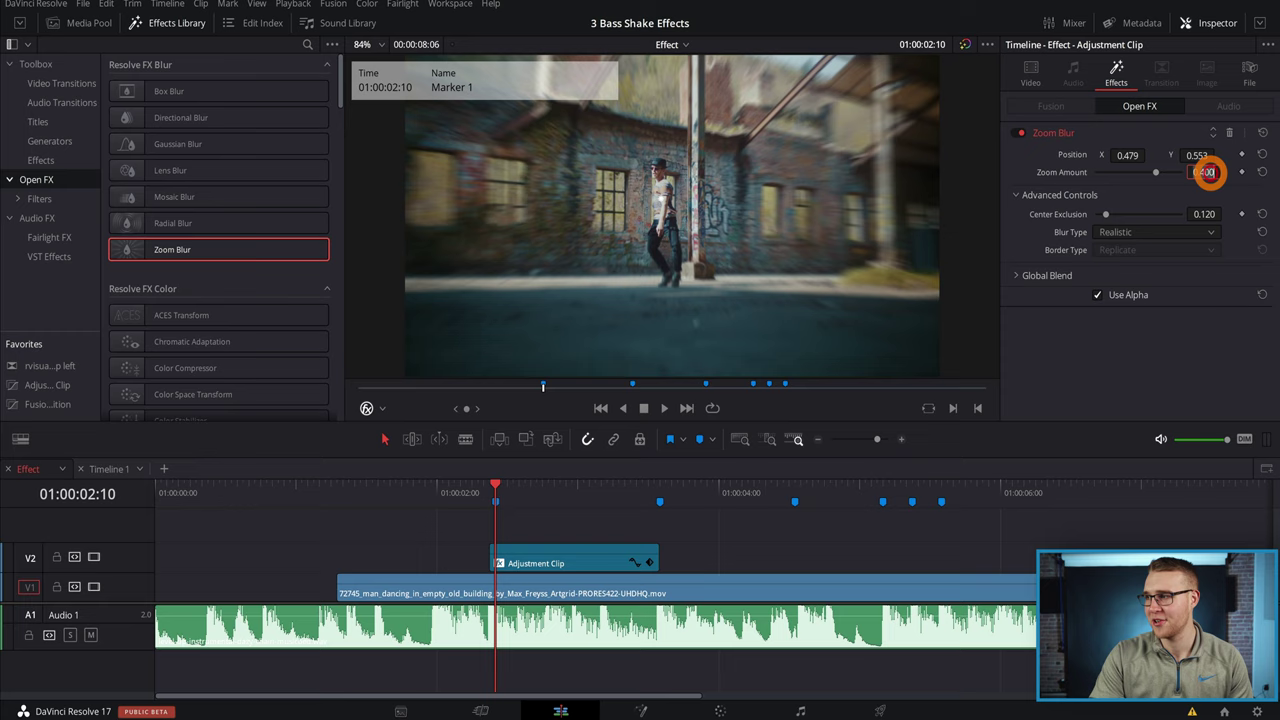
type("0.6")
key("Return")
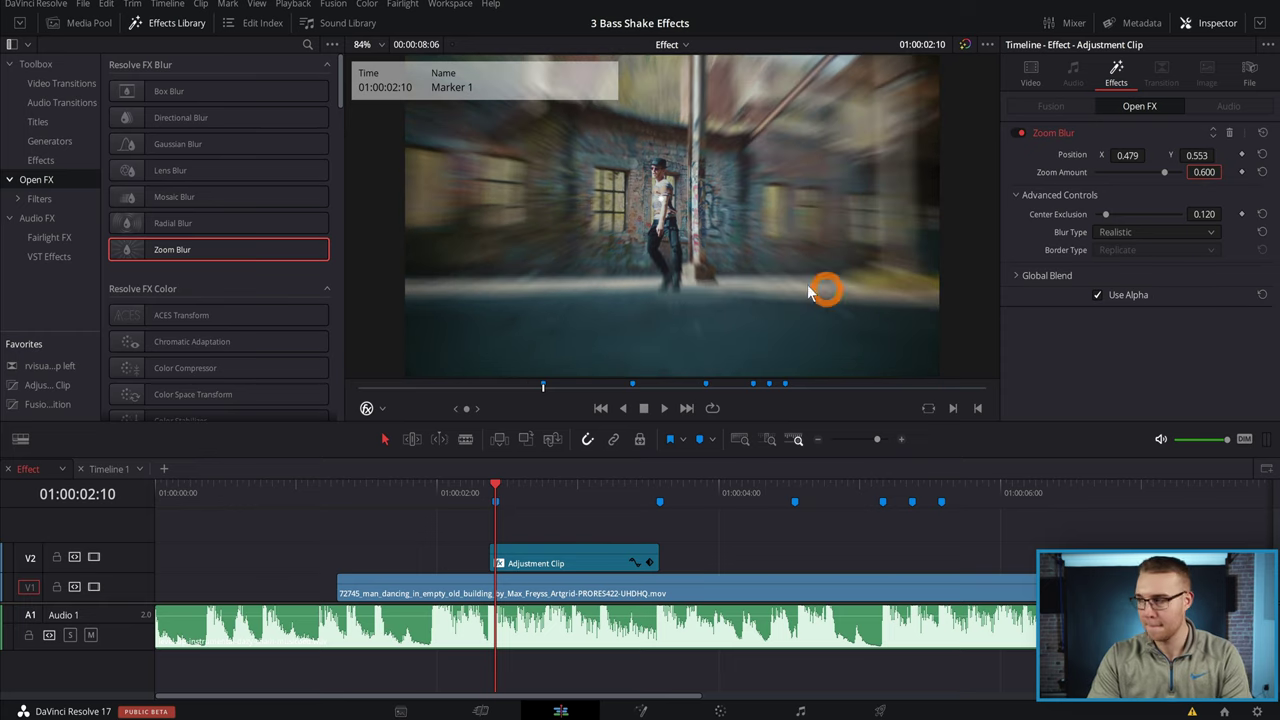
key("Left")
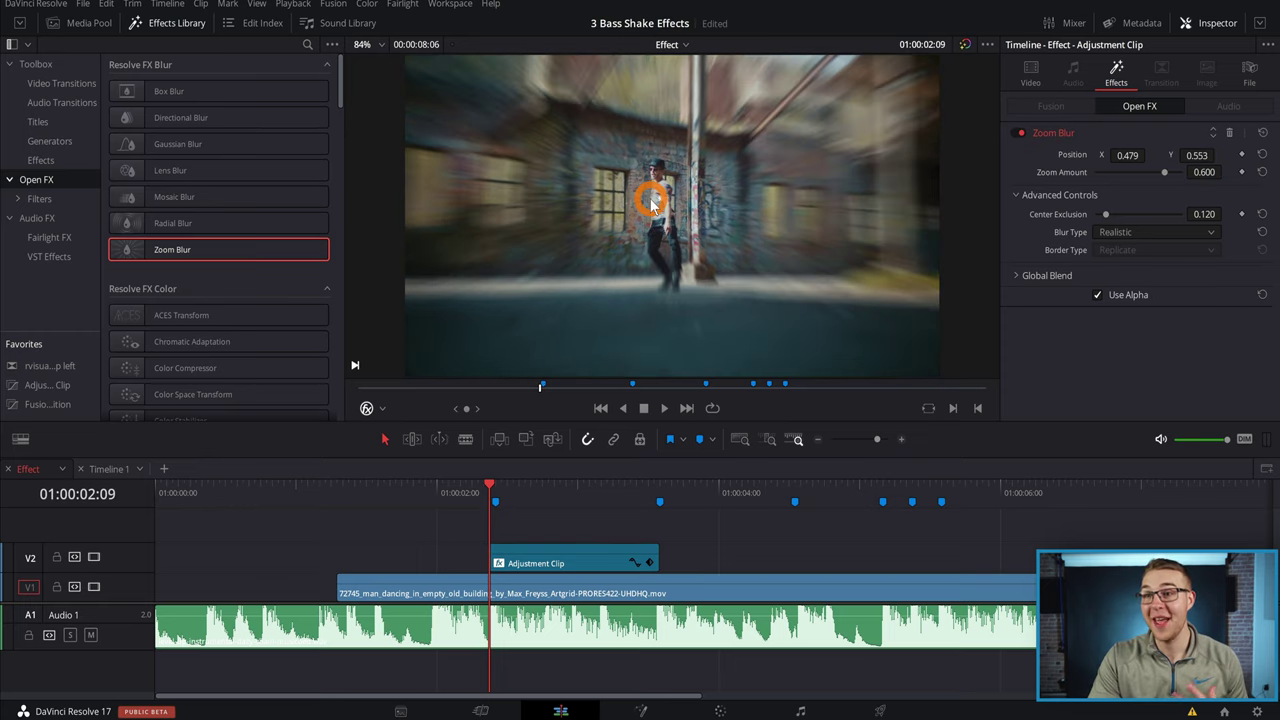
Search for 'prism' and apply Prism Blur to the adjustment clip after Zoom Blur
left_click(307, 44)
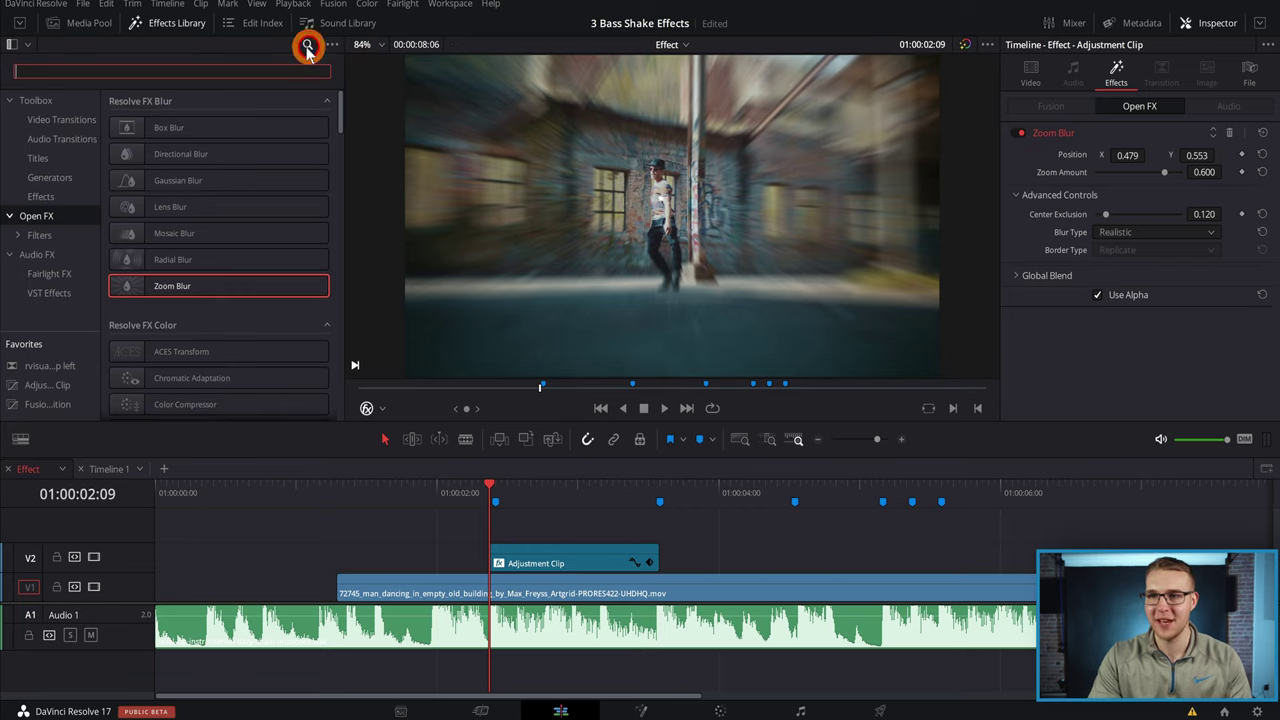
type("prims")
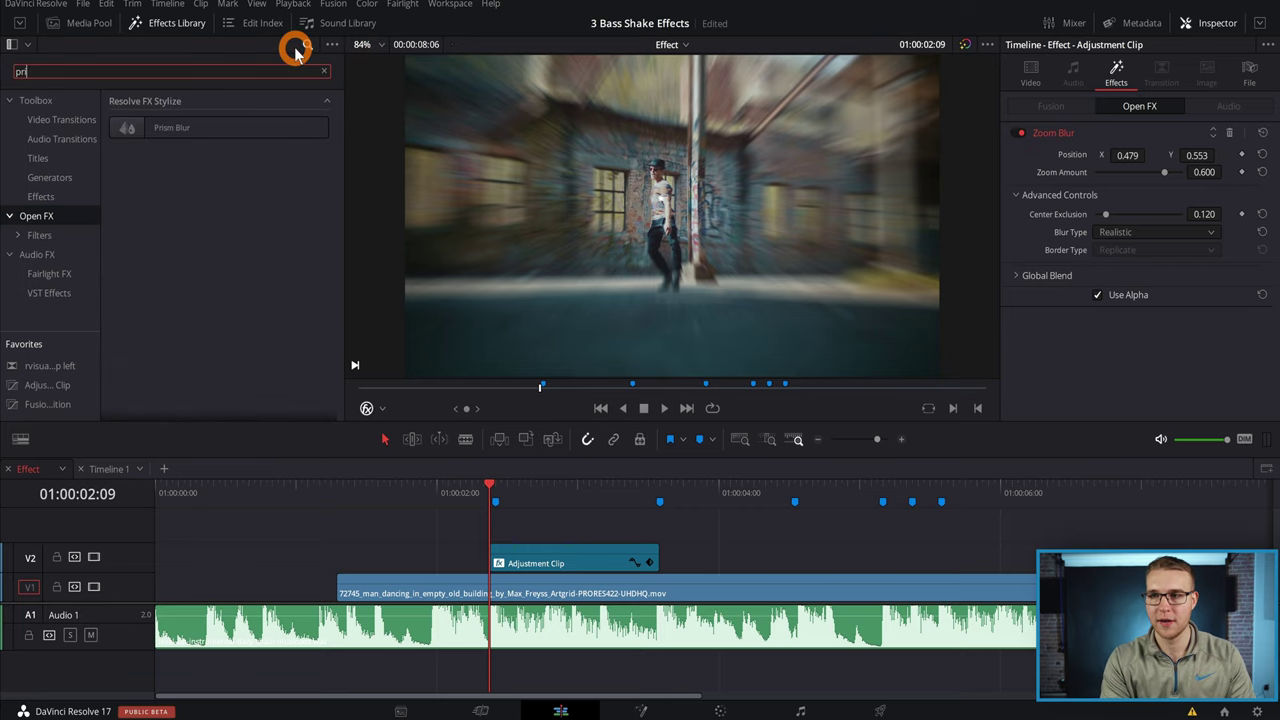
key("BackSpace")
key("BackSpace")
type("s")
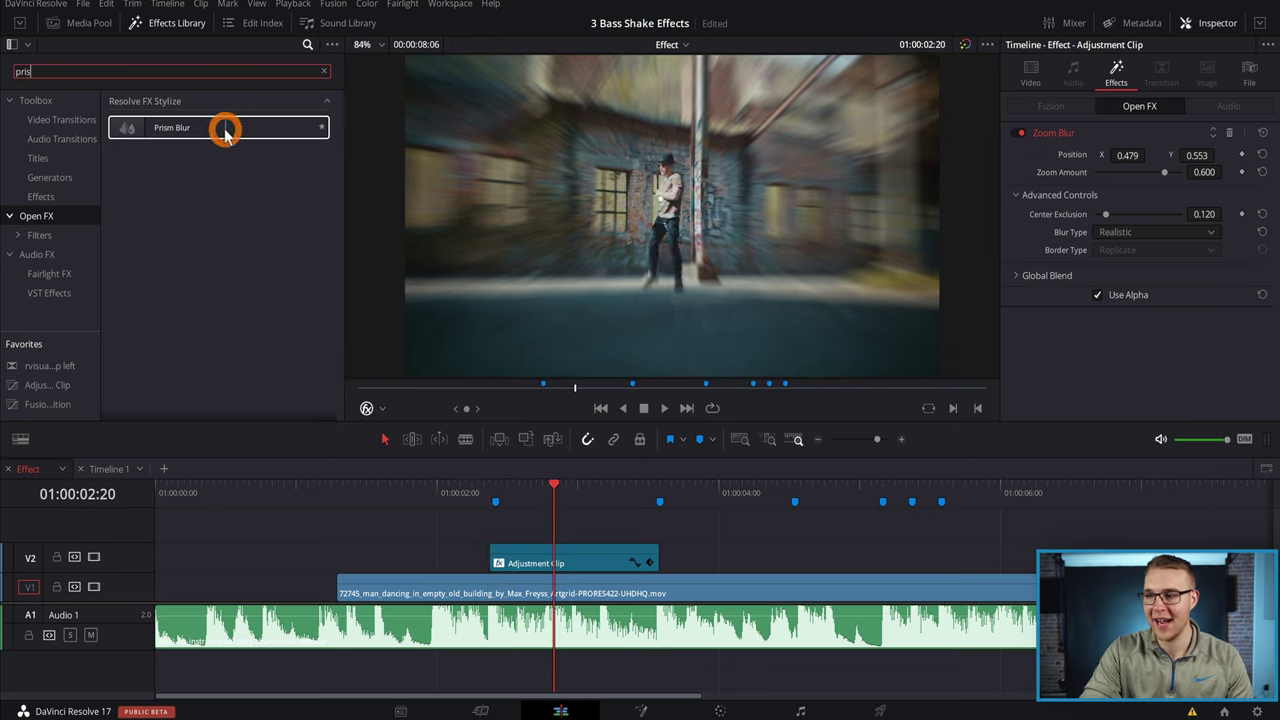
left_click_drag(223, 124, 604, 565)
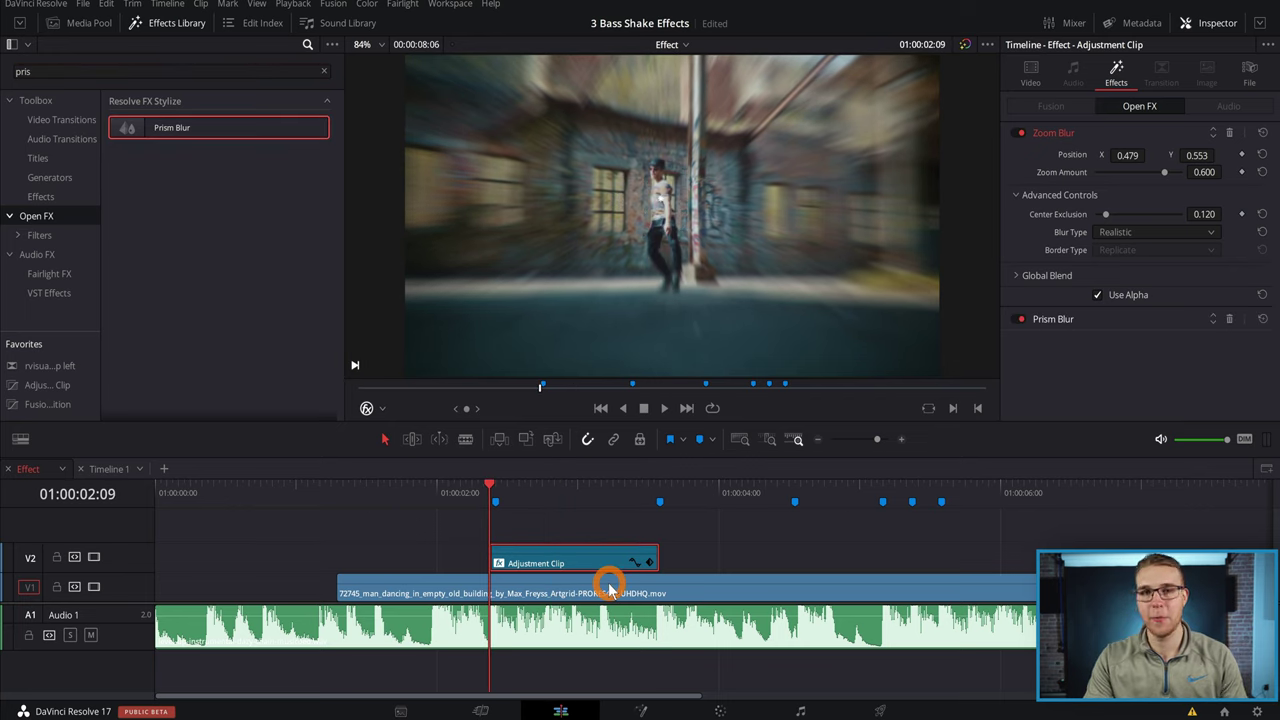
Set Prism Blur Strength 0, Aberration Distance 0.170, Aberration Strength 0.360, then preview playback
left_click(1086, 320)
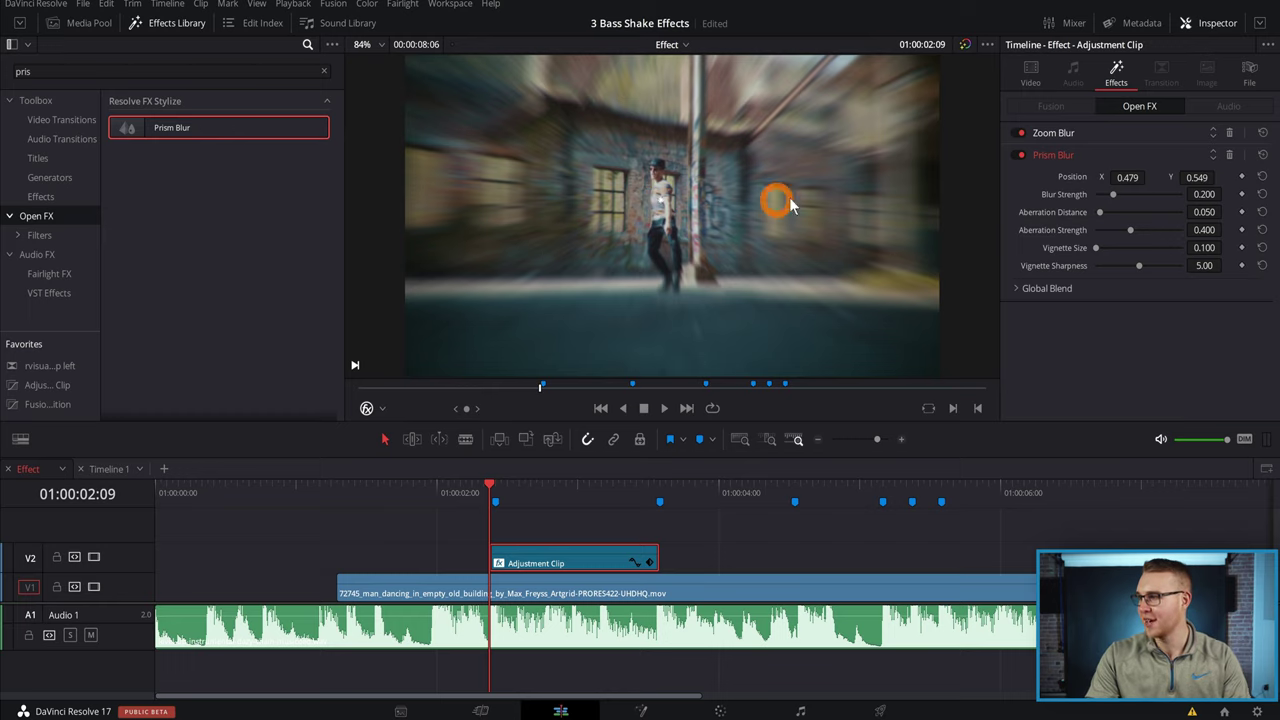
left_click_drag(1108, 197, 1086, 192)
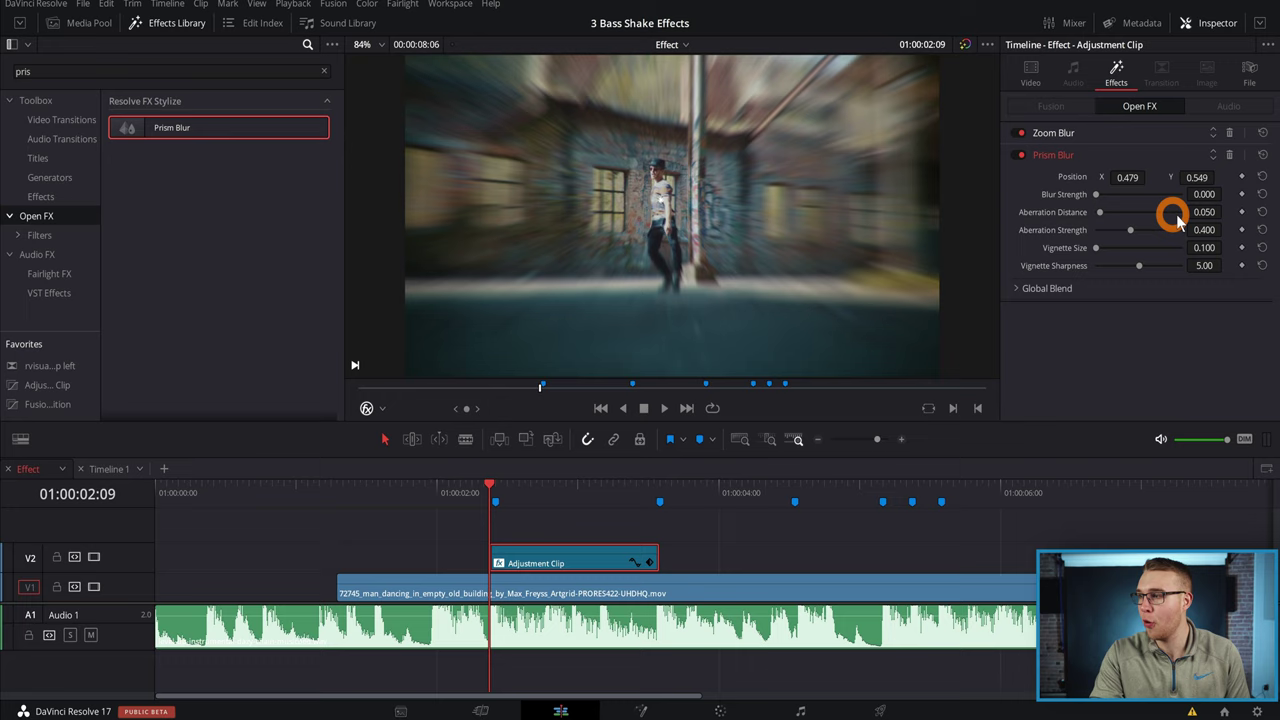
left_click_drag(1209, 213, 1208, 209)
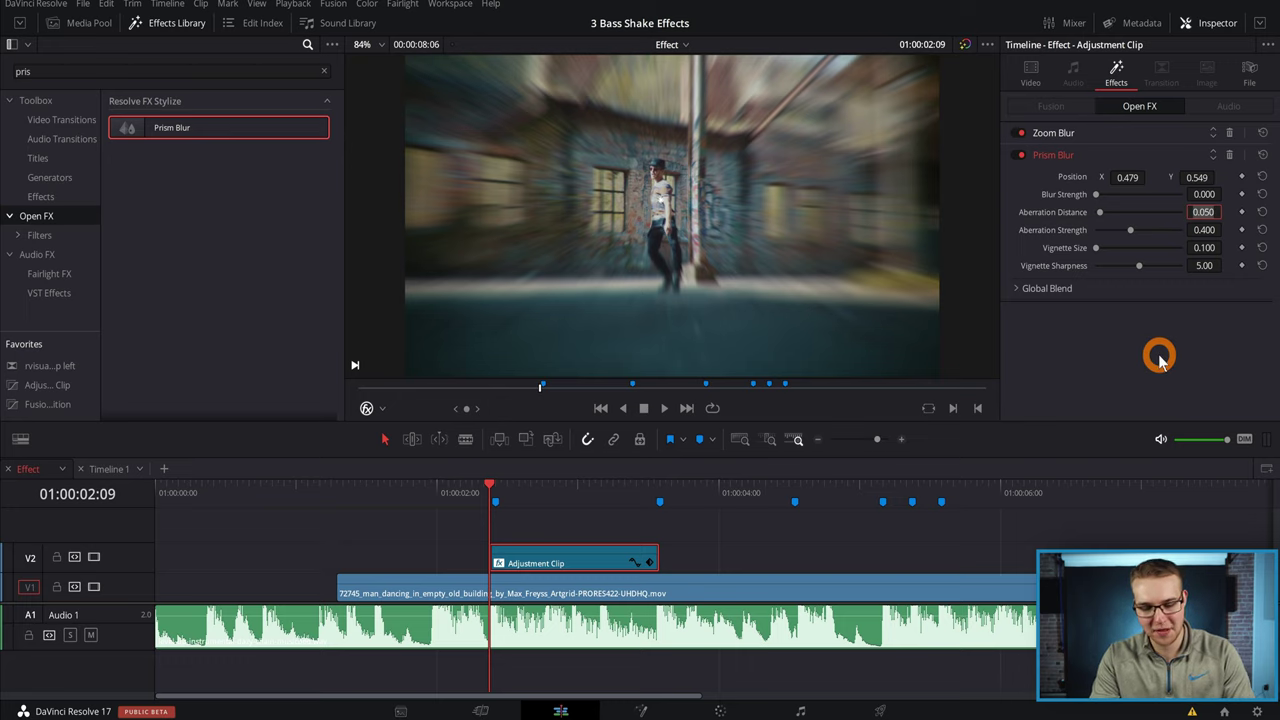
type(".17")
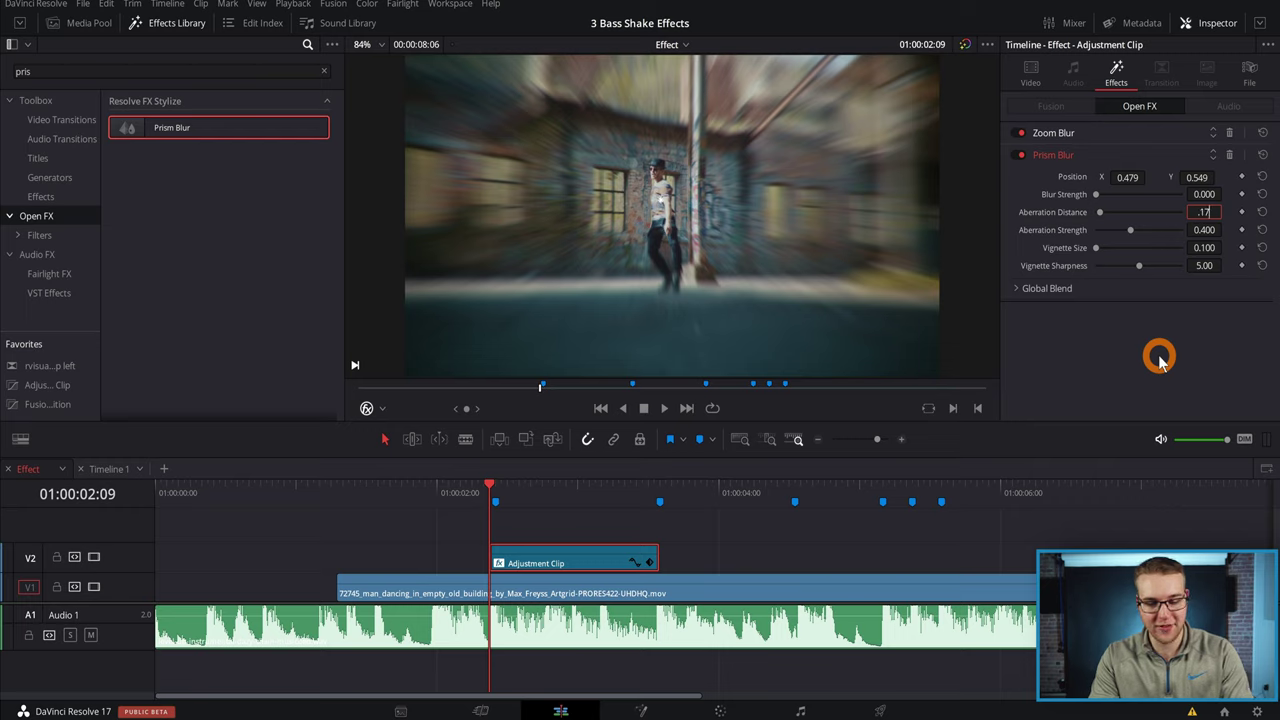
type("0")
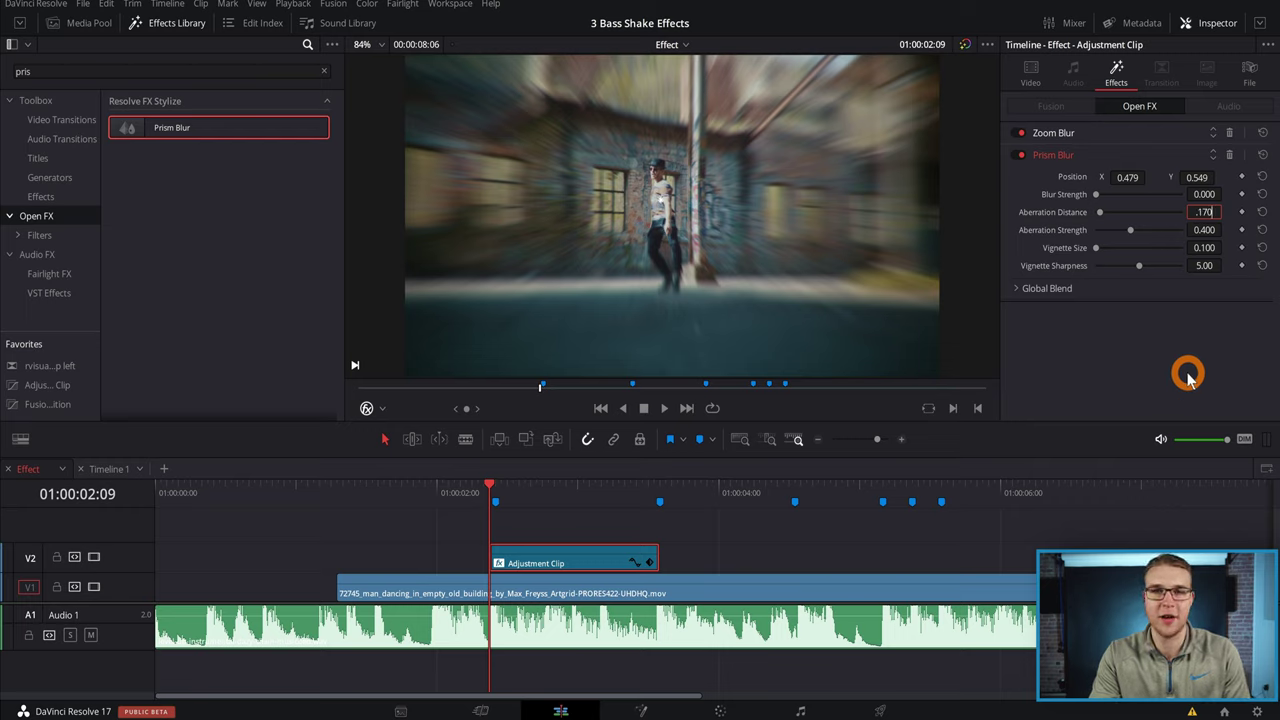
left_click(1188, 376)
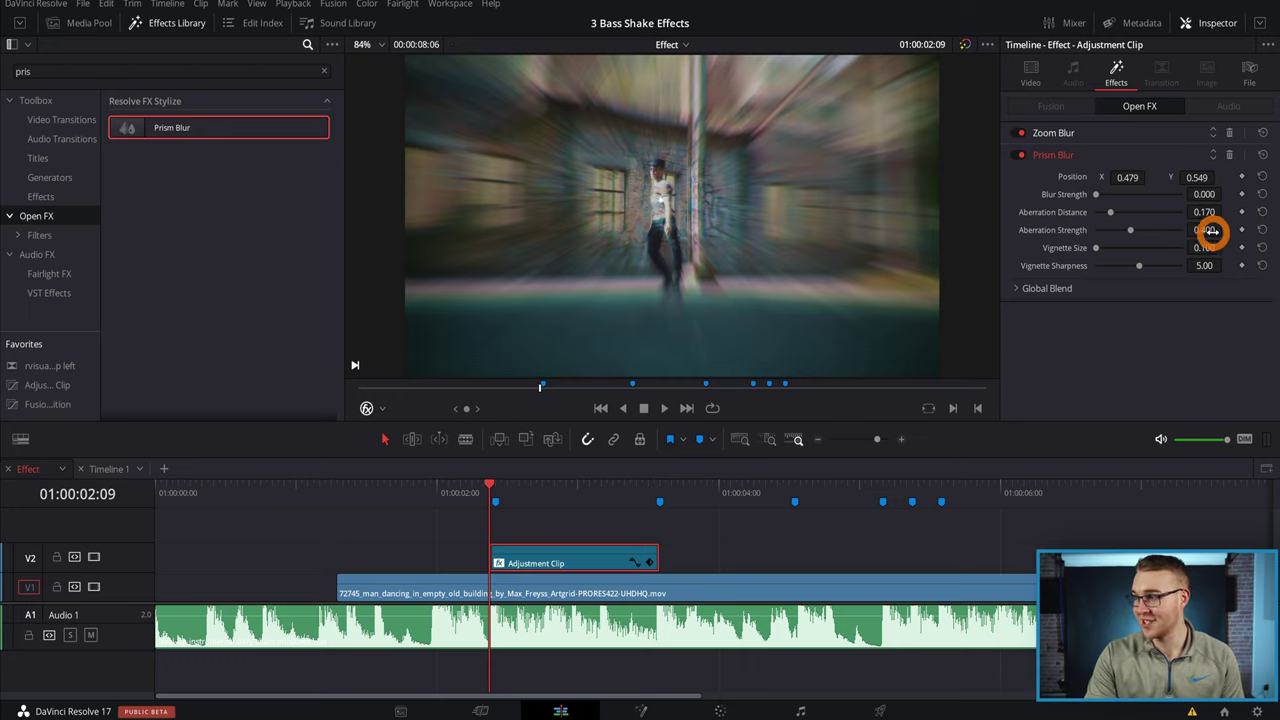
mouse_move(1211, 230)
left_mouse_down()
mouse_move(1180, 240)
mouse_move(1214, 229)
left_mouse_up()
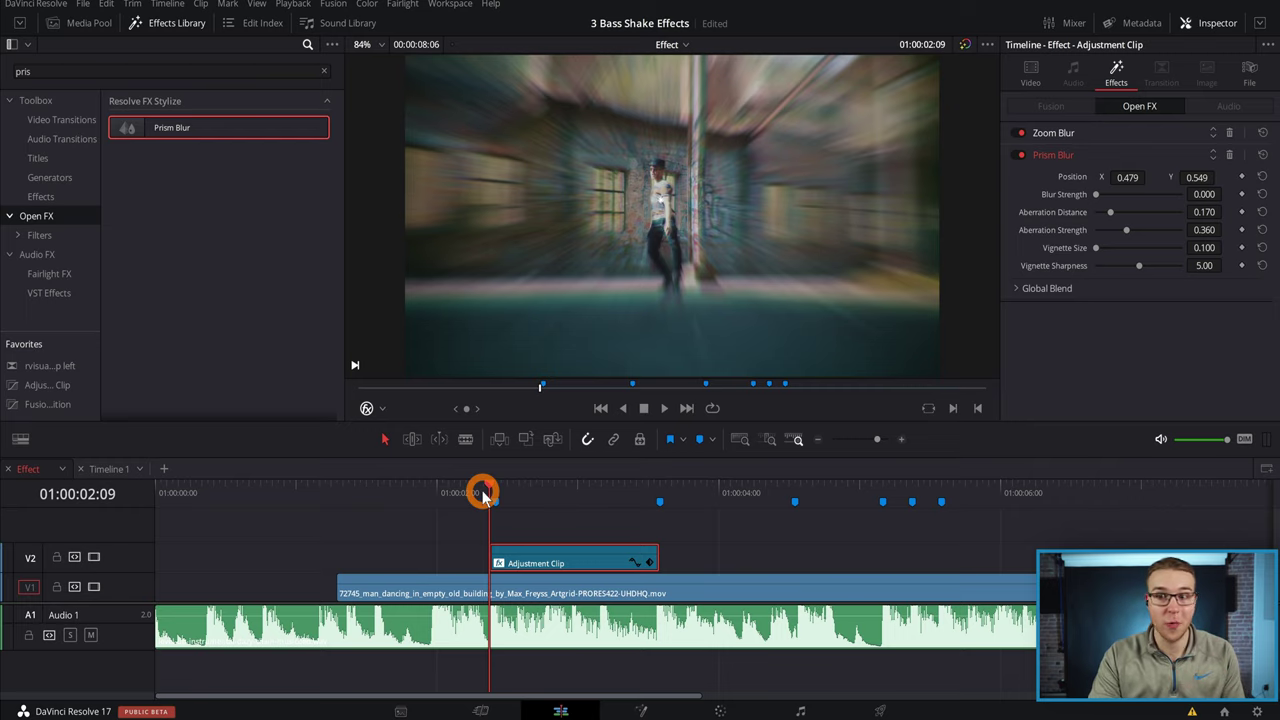
left_click_drag(486, 497, 434, 486)
key("space")
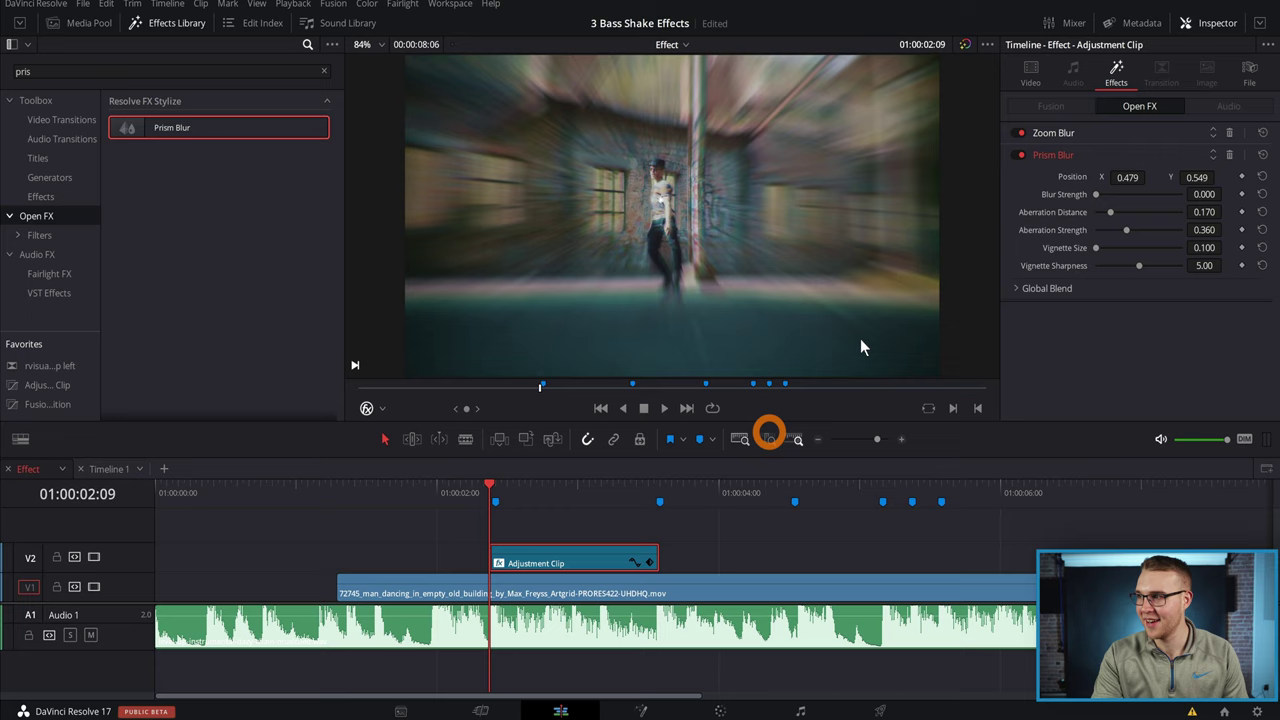
Enable Dynamic Zoom on the adjustment clip with its ease set to Ease Out
left_click(1033, 77)
left_click(1116, 72)
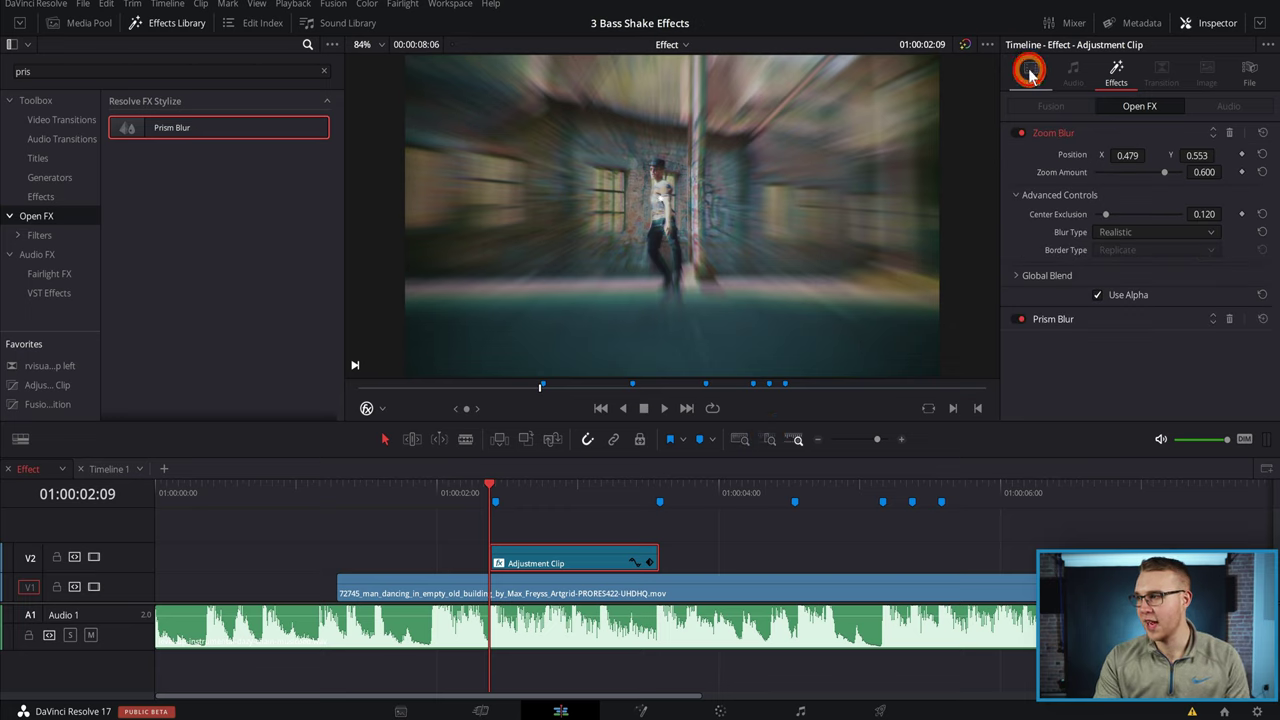
left_click(1030, 75)
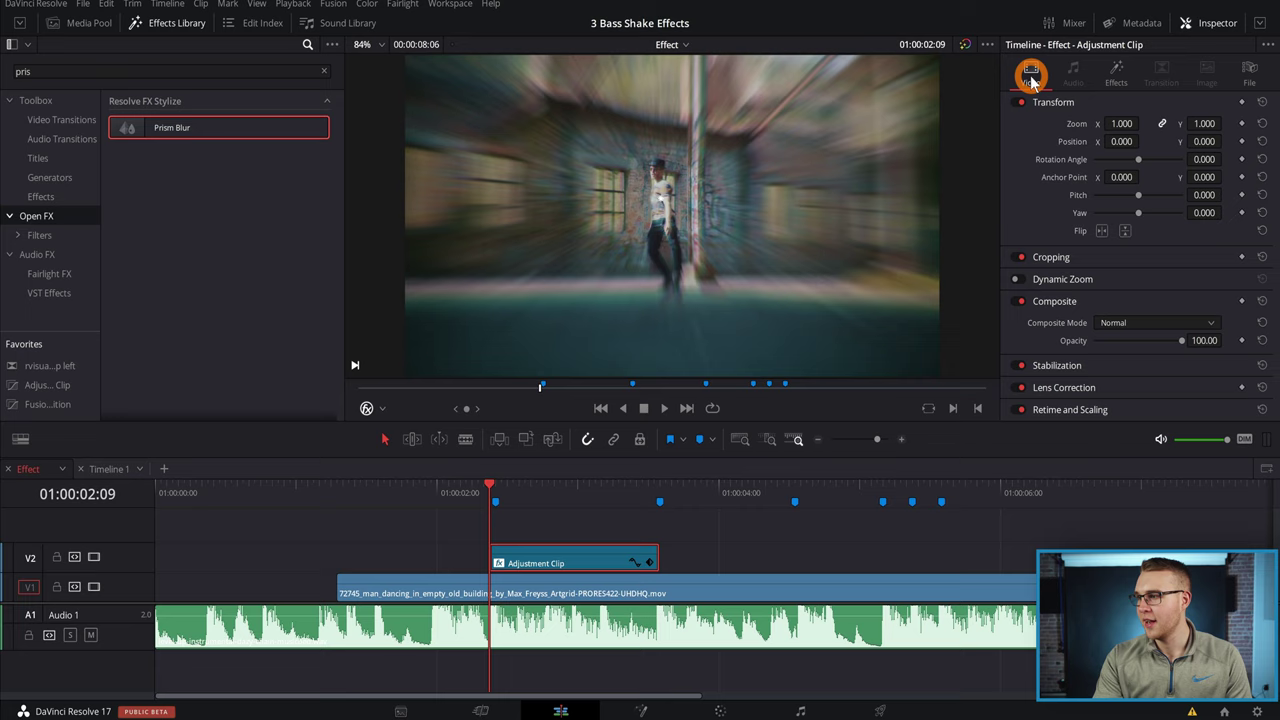
left_click(1075, 284)
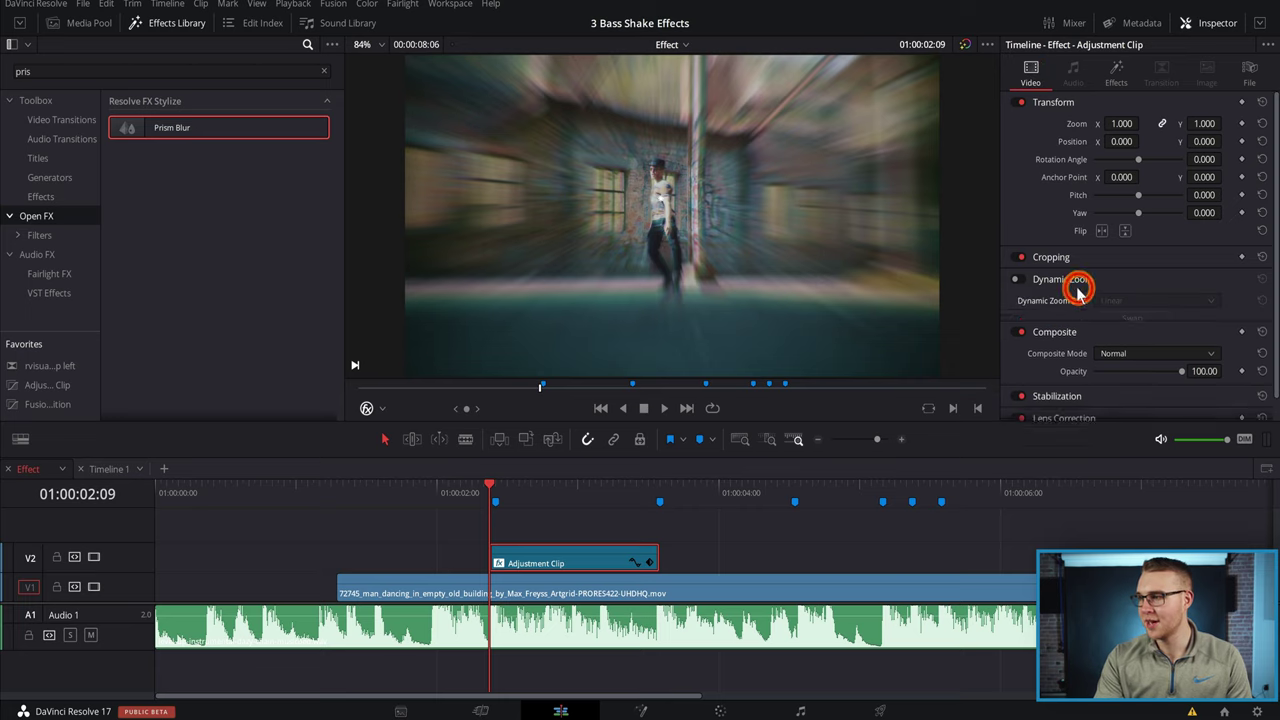
left_click(1019, 281)
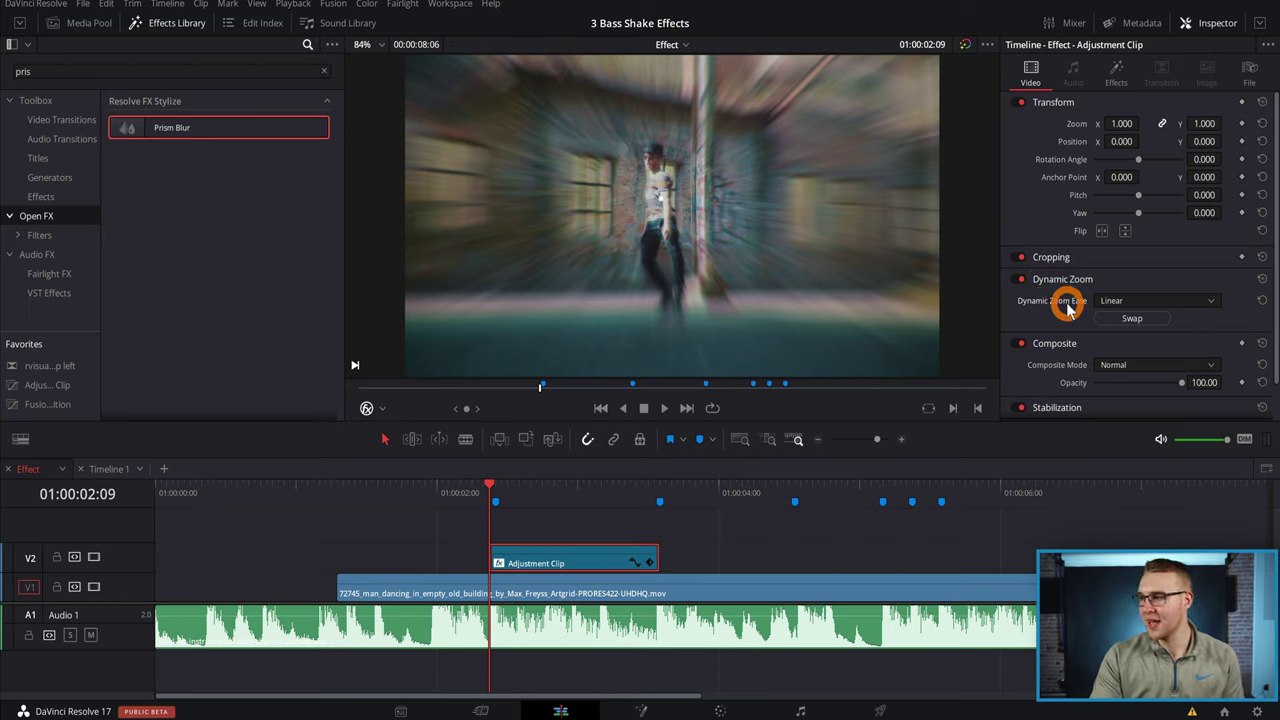
left_click(1110, 301)
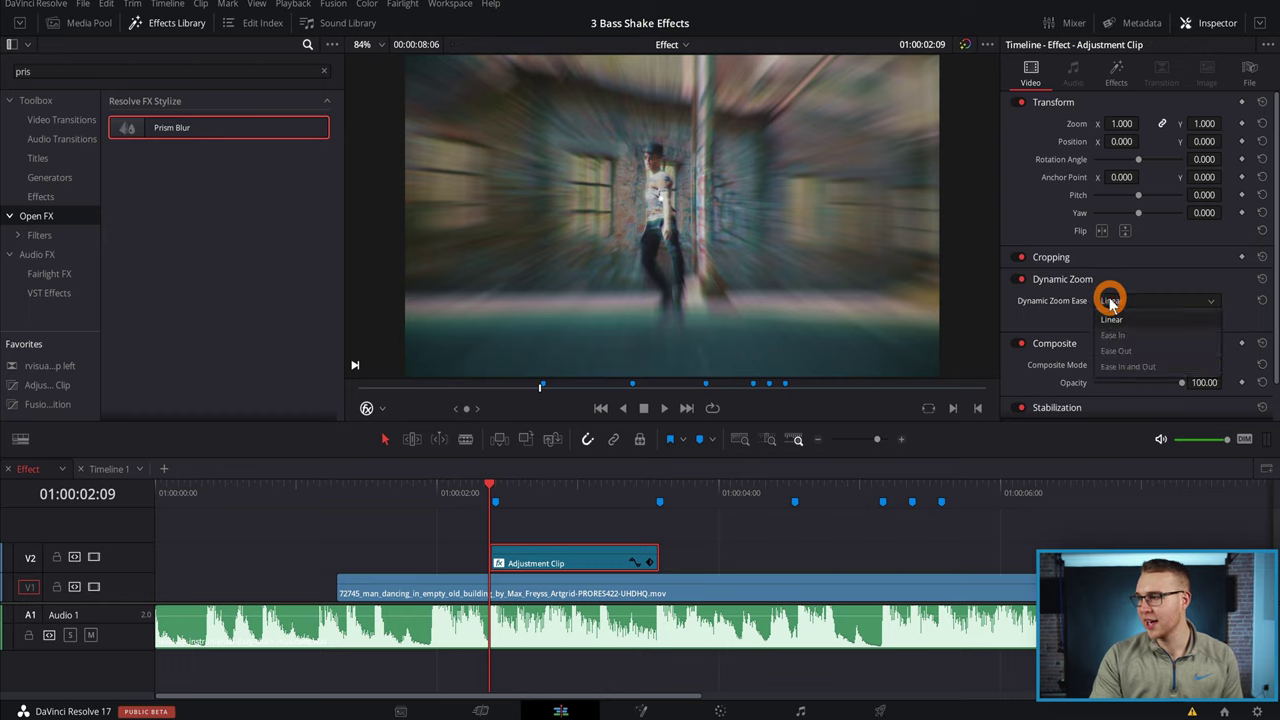
left_click(1115, 350)
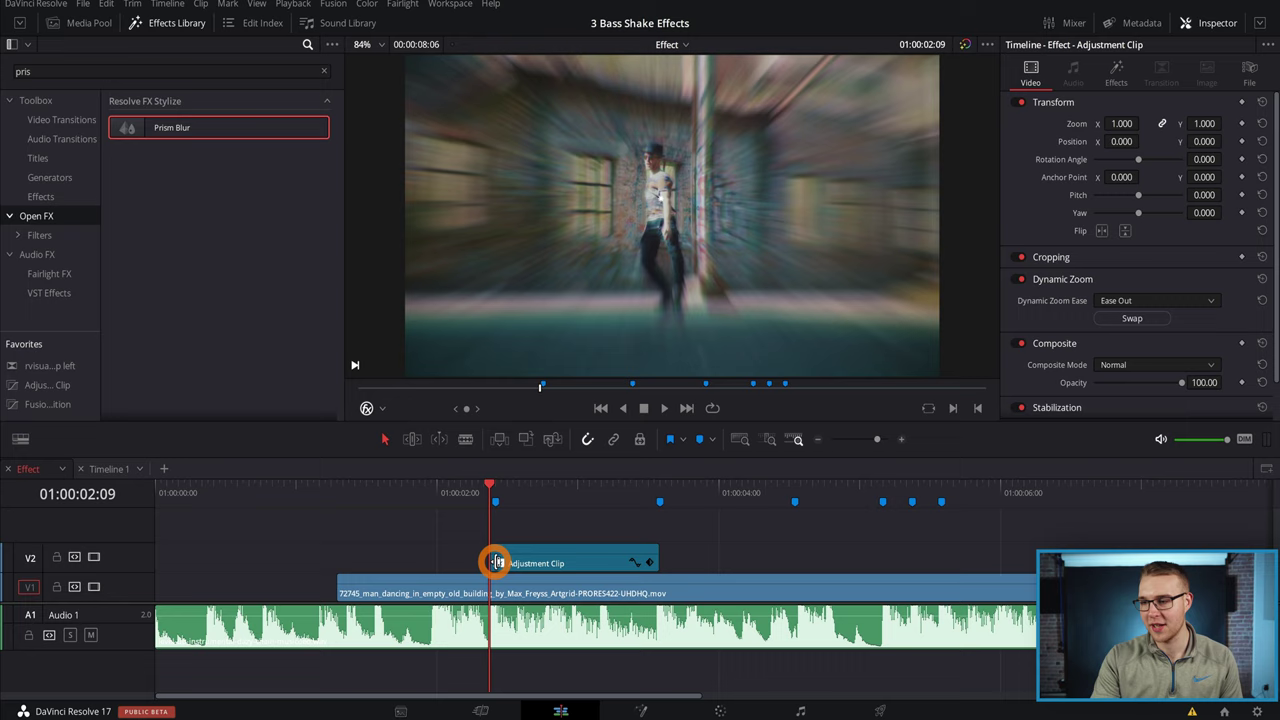
left_click(508, 566)
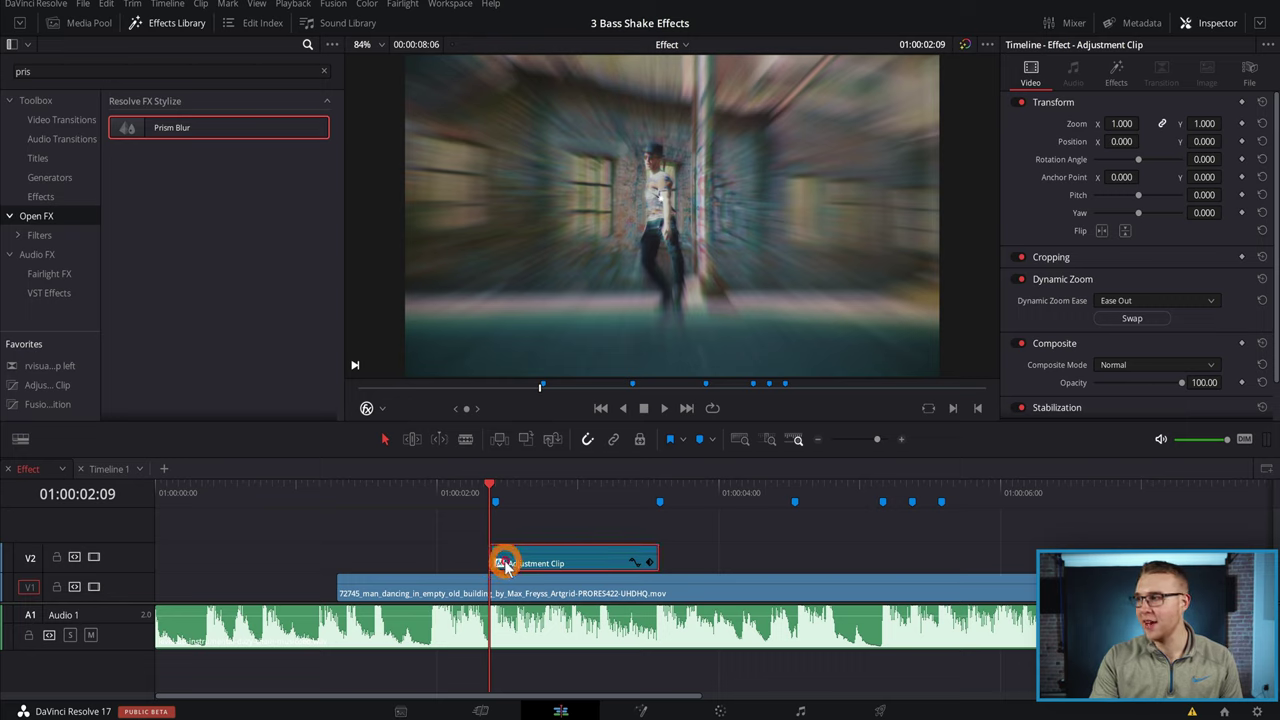
Add starting keyframes for Zoom Amount and Aberration Strength at 01:00:02:09
left_click(1117, 72)
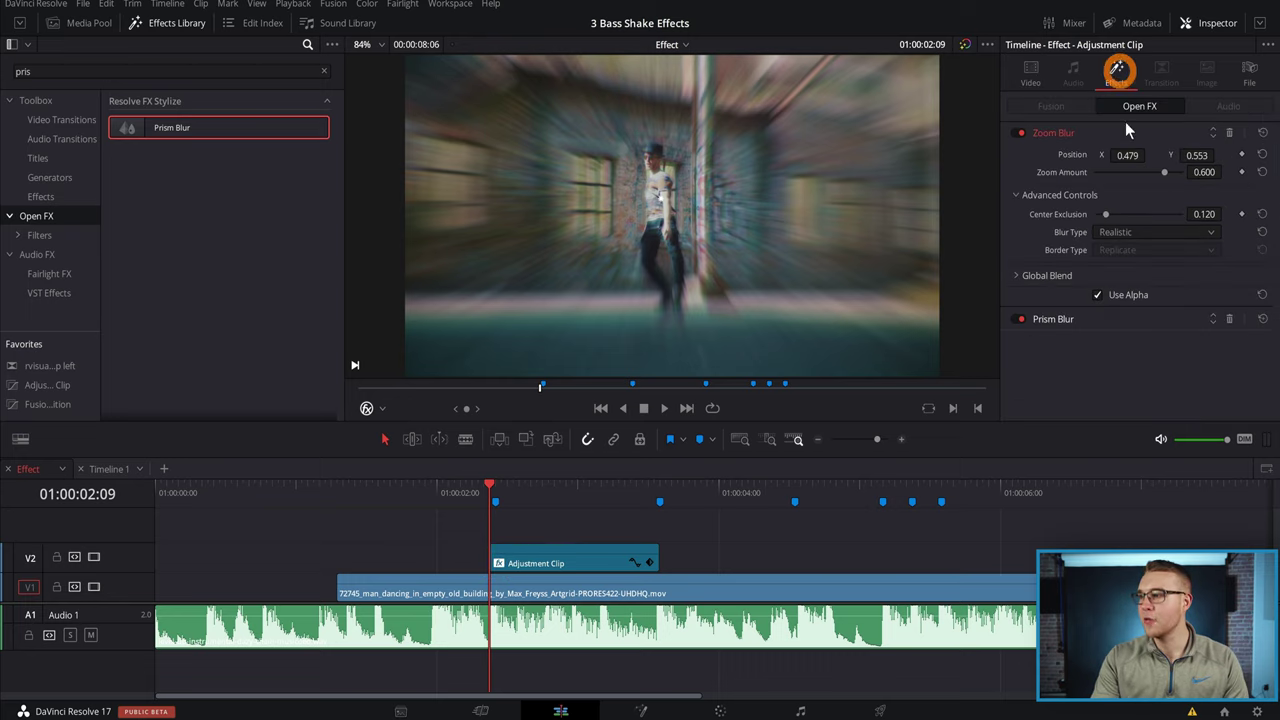
left_click(1242, 173)
left_click(1109, 325)
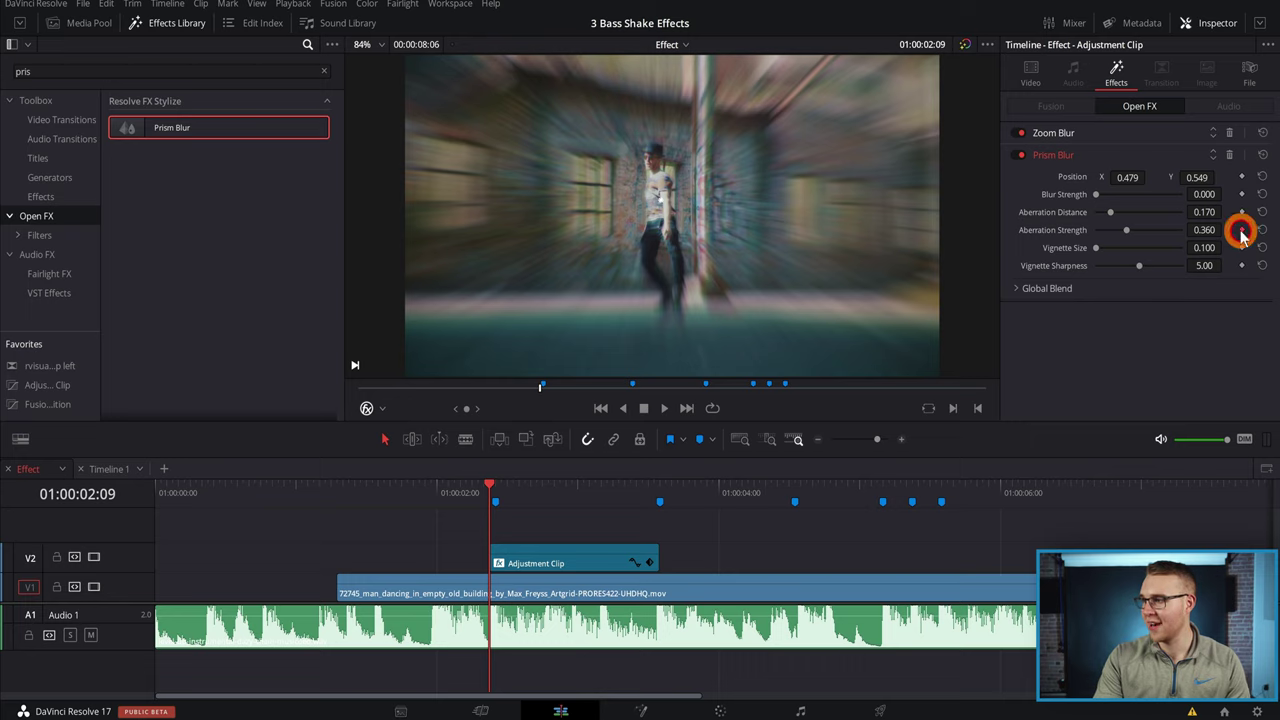
At Marker 2 (01:00:03:14), drop Aberration Strength and Zoom Amount to 0.000
left_click(657, 485)
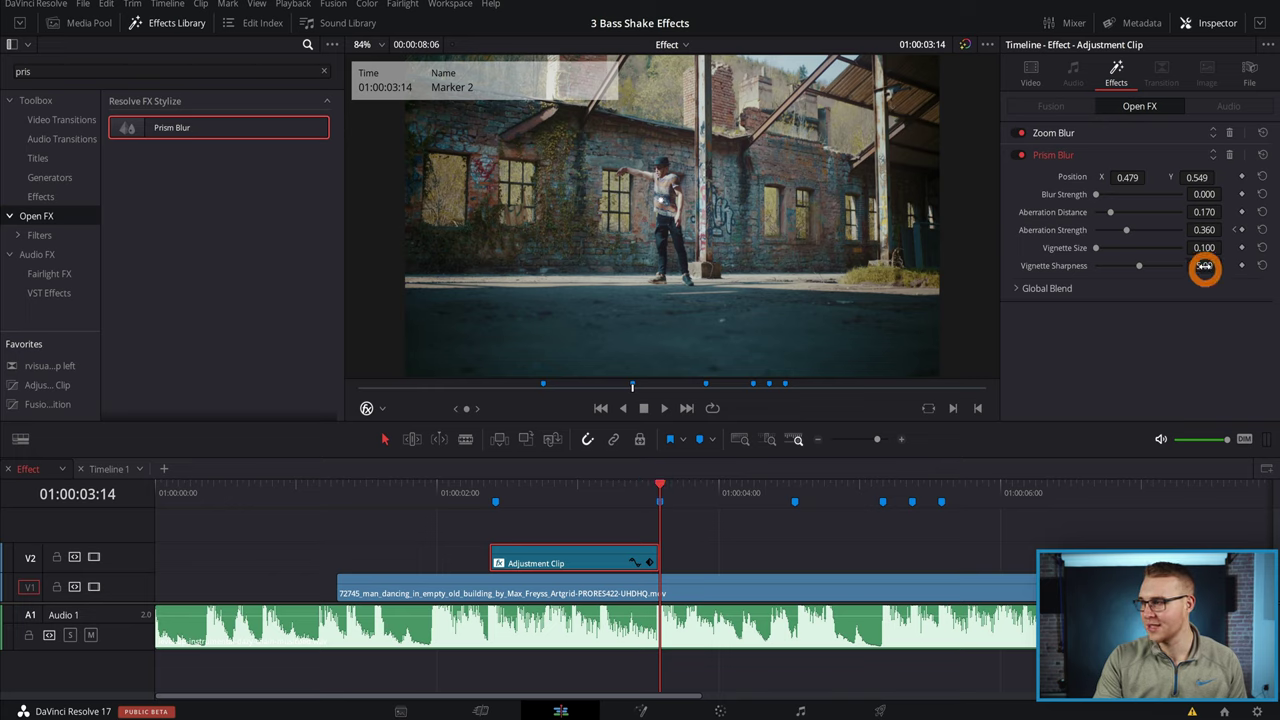
left_click_drag(1206, 230, 1043, 240)
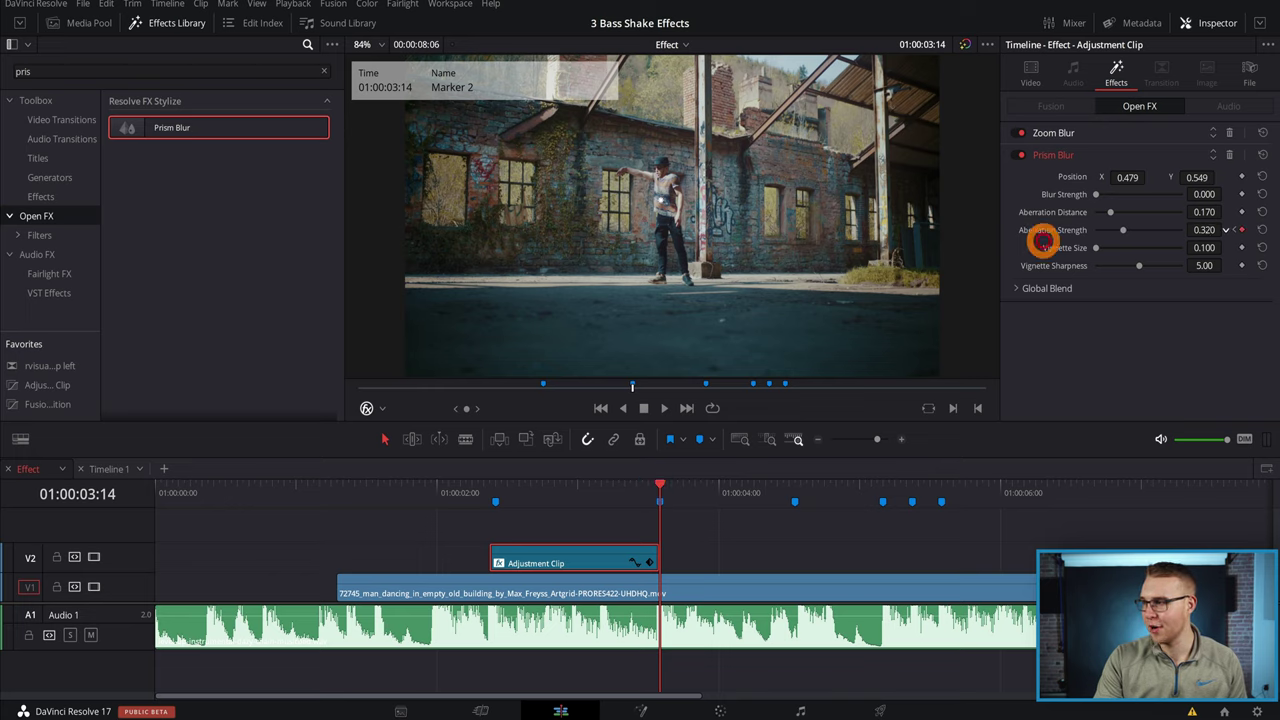
left_click(1148, 134)
left_click(1202, 171)
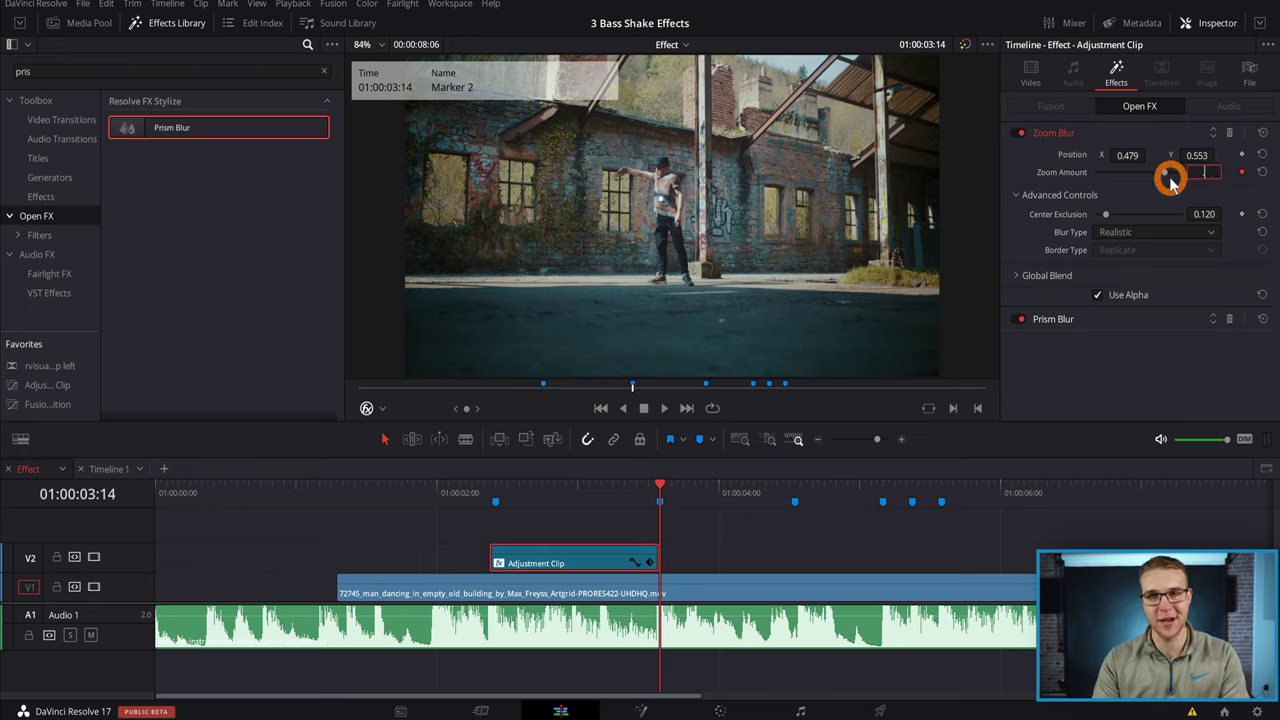
type(".0")
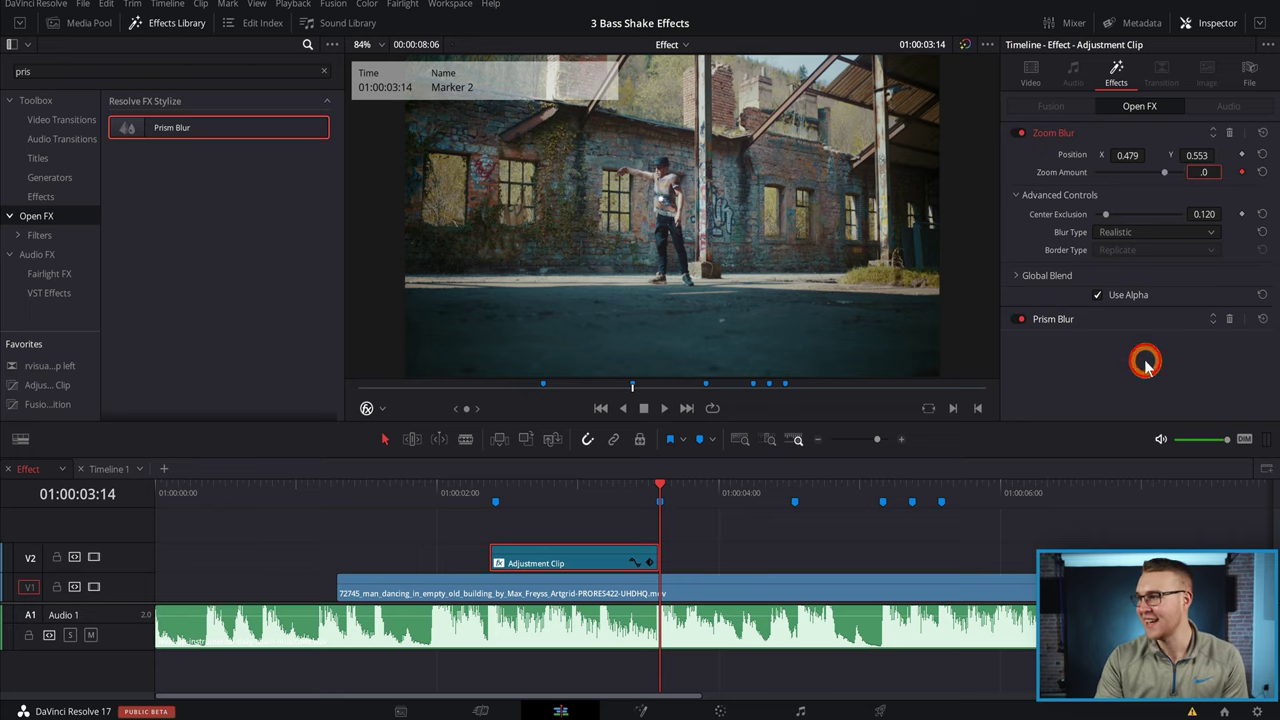
key("Return")
key("space")
left_click(327, 488)
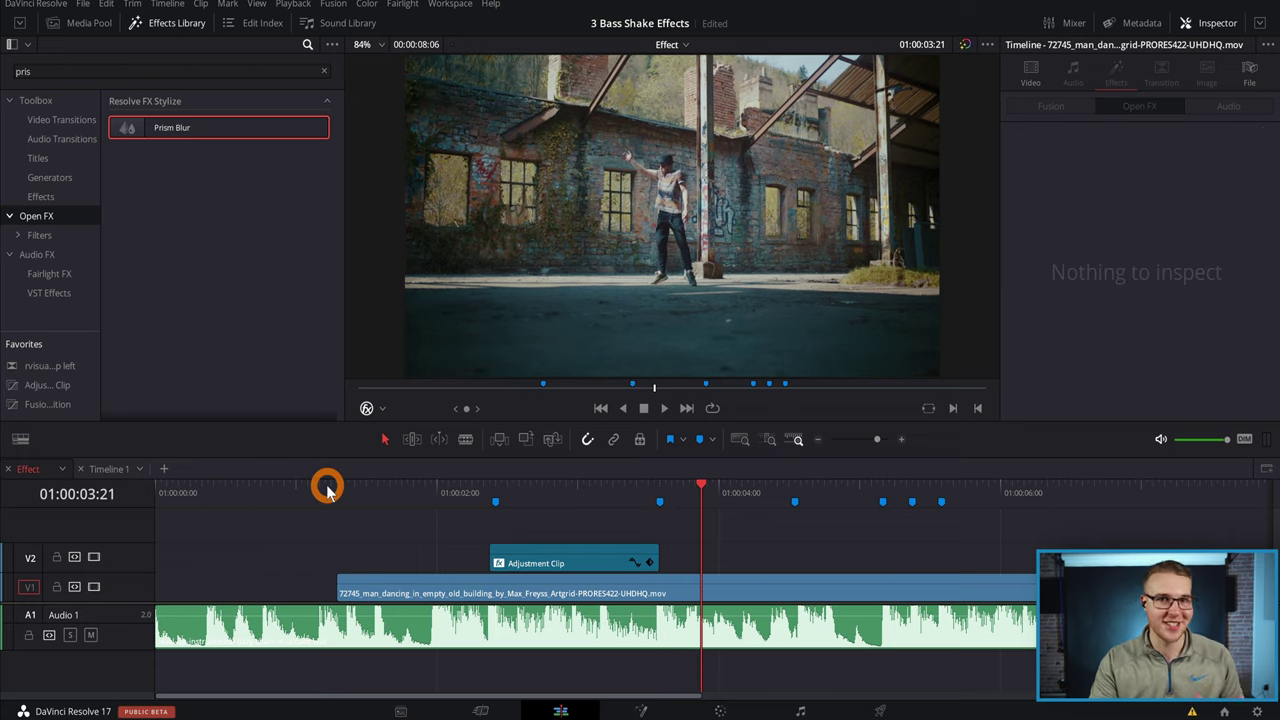